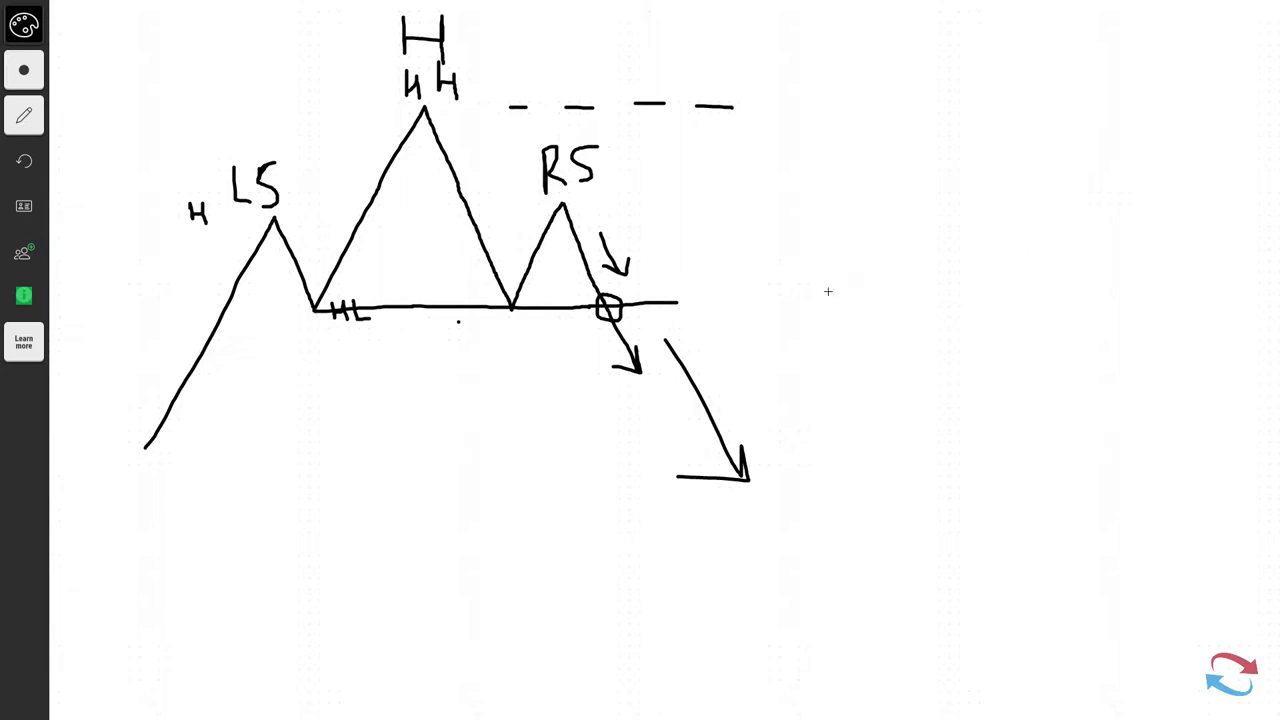
Draw the first leg of a second head-and-shoulders outline beside the first sketch.
{"action": "mouse_move", "coordinate": [807, 342]}
{"action": "left_mouse_down"}
{"action": "mouse_move", "coordinate": [882, 163]}
{"action": "mouse_move", "coordinate": [929, 224]}
{"action": "mouse_move", "coordinate": [1015, 51]}
{"action": "mouse_move", "coordinate": [1068, 174]}
{"action": "mouse_move", "coordinate": [1104, 128]}
{"action": "mouse_move", "coordinate": [1147, 208]}
{"action": "left_mouse_up"}
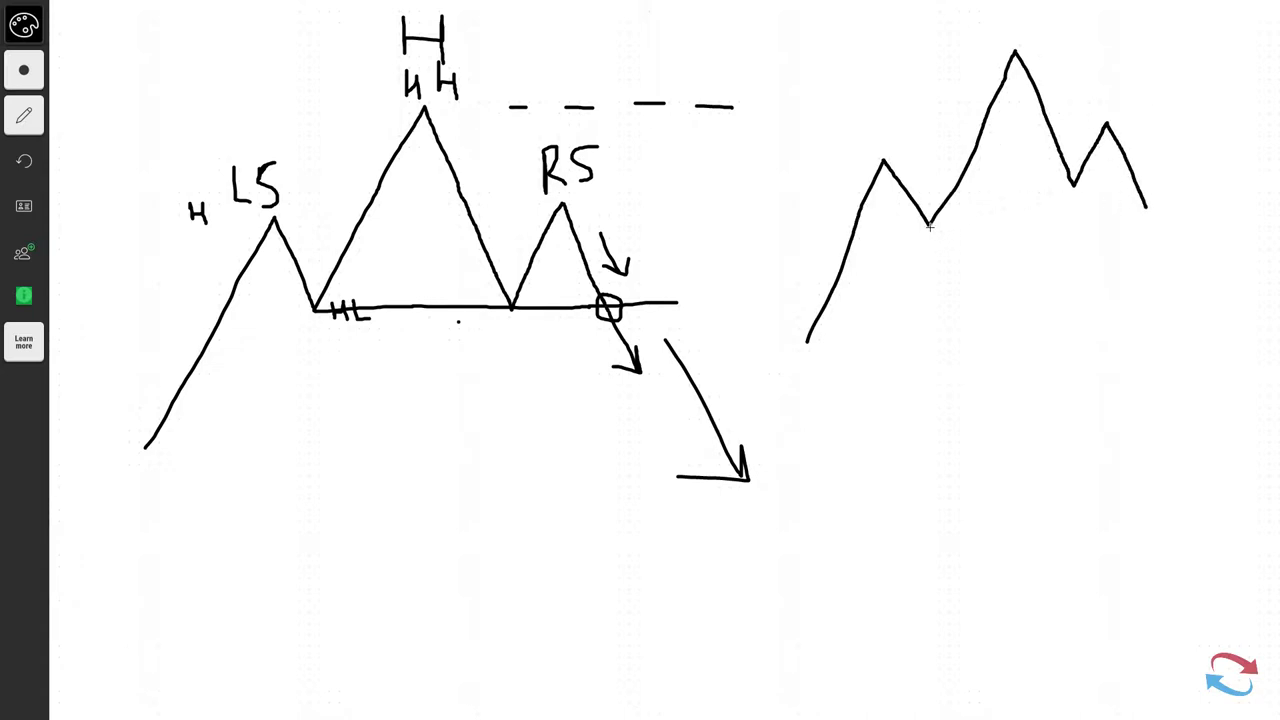
Draw a sloped neckline and a horizontal trough line on the right sketch, and begin the NL label.
{"action": "mouse_move", "coordinate": [929, 225]}
{"action": "left_mouse_down"}
{"action": "mouse_move", "coordinate": [1167, 152]}
{"action": "mouse_move", "coordinate": [1121, 168]}
{"action": "mouse_move", "coordinate": [1152, 172]}
{"action": "mouse_move", "coordinate": [1127, 152]}
{"action": "left_mouse_up"}
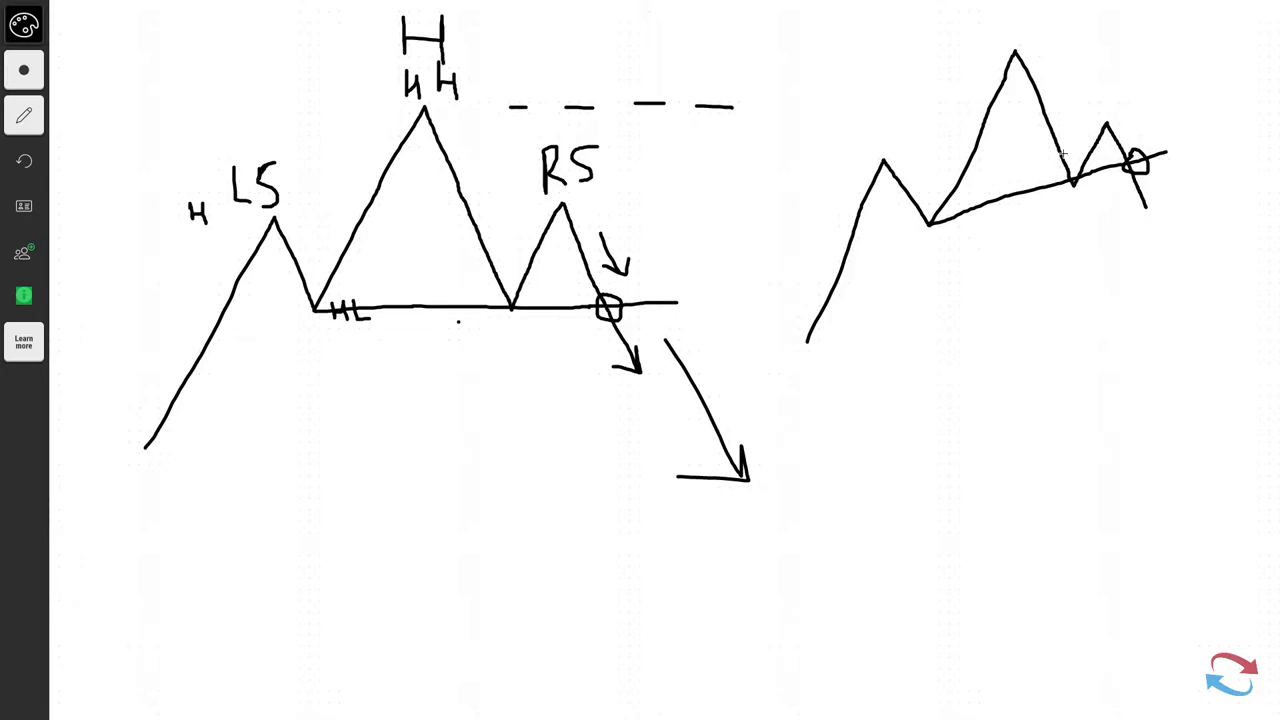
{"action": "left_click_drag", "start_coordinate": [929, 227], "coordinate": [1096, 225]}
{"action": "left_click_drag", "start_coordinate": [1088, 227], "coordinate": [1182, 222]}
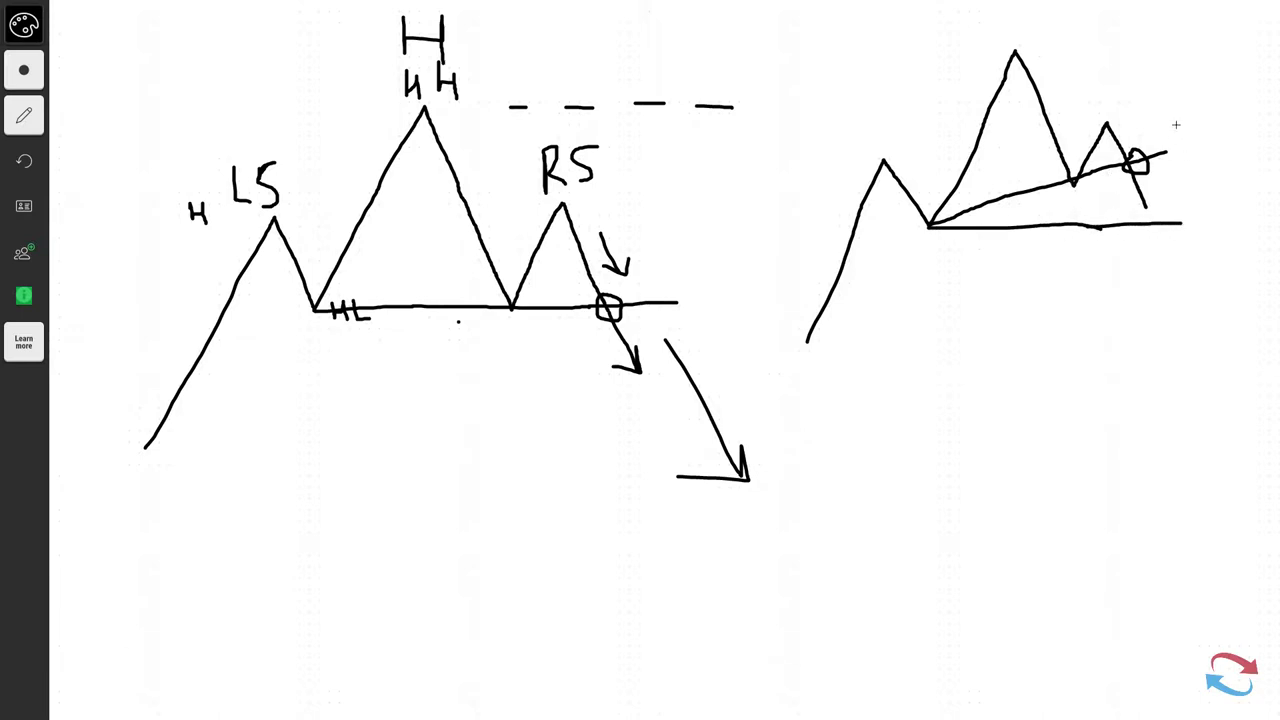
{"action": "mouse_move", "coordinate": [1176, 125]}
{"action": "left_mouse_down"}
{"action": "mouse_move", "coordinate": [1176, 148]}
{"action": "mouse_move", "coordinate": [1206, 120]}
{"action": "mouse_move", "coordinate": [1210, 150]}
{"action": "mouse_move", "coordinate": [1237, 154]}
{"action": "left_mouse_up"}
Add an upward arrow into the left shoulder and label the peaks L and H.
{"action": "mouse_move", "coordinate": [789, 338]}
{"action": "left_mouse_down"}
{"action": "mouse_move", "coordinate": [838, 162]}
{"action": "mouse_move", "coordinate": [797, 203]}
{"action": "mouse_move", "coordinate": [850, 160]}
{"action": "mouse_move", "coordinate": [849, 211]}
{"action": "left_mouse_up"}
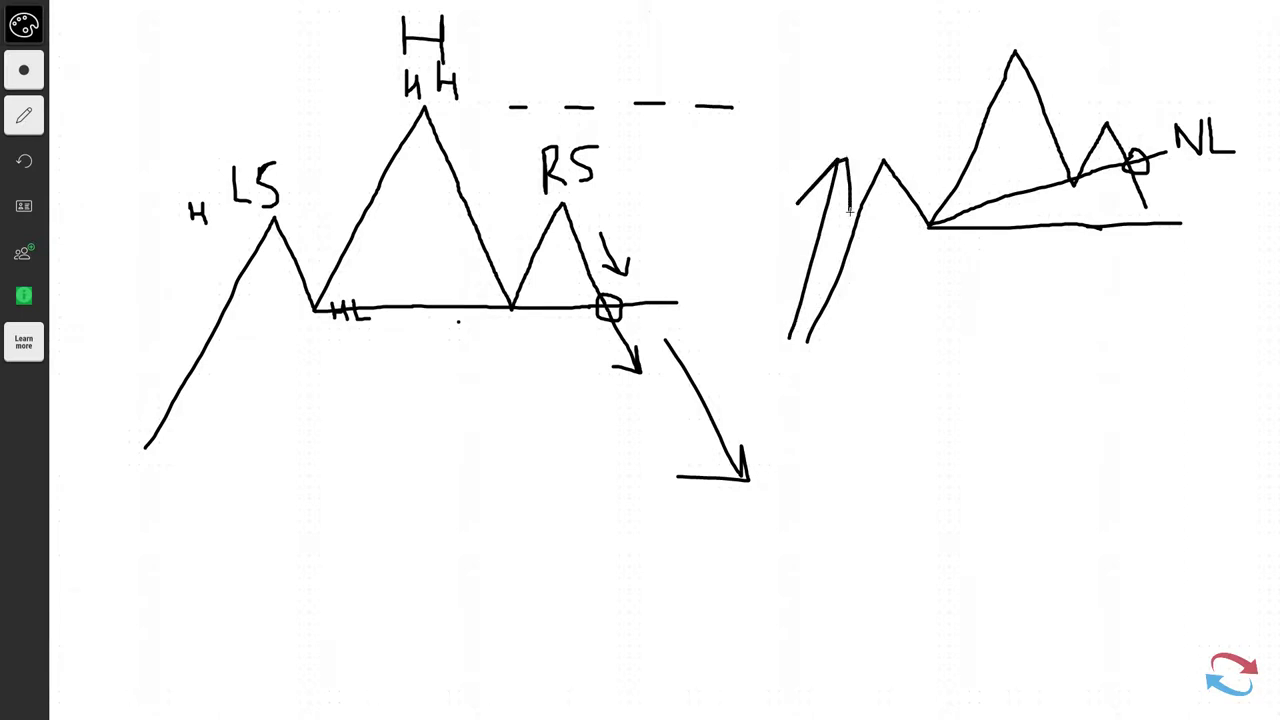
{"action": "left_click_drag", "start_coordinate": [872, 120], "coordinate": [896, 148]}
{"action": "mouse_move", "coordinate": [1003, 28]}
{"action": "left_mouse_down"}
{"action": "mouse_move", "coordinate": [1003, 44]}
{"action": "mouse_move", "coordinate": [1020, 44]}
{"action": "left_mouse_up"}
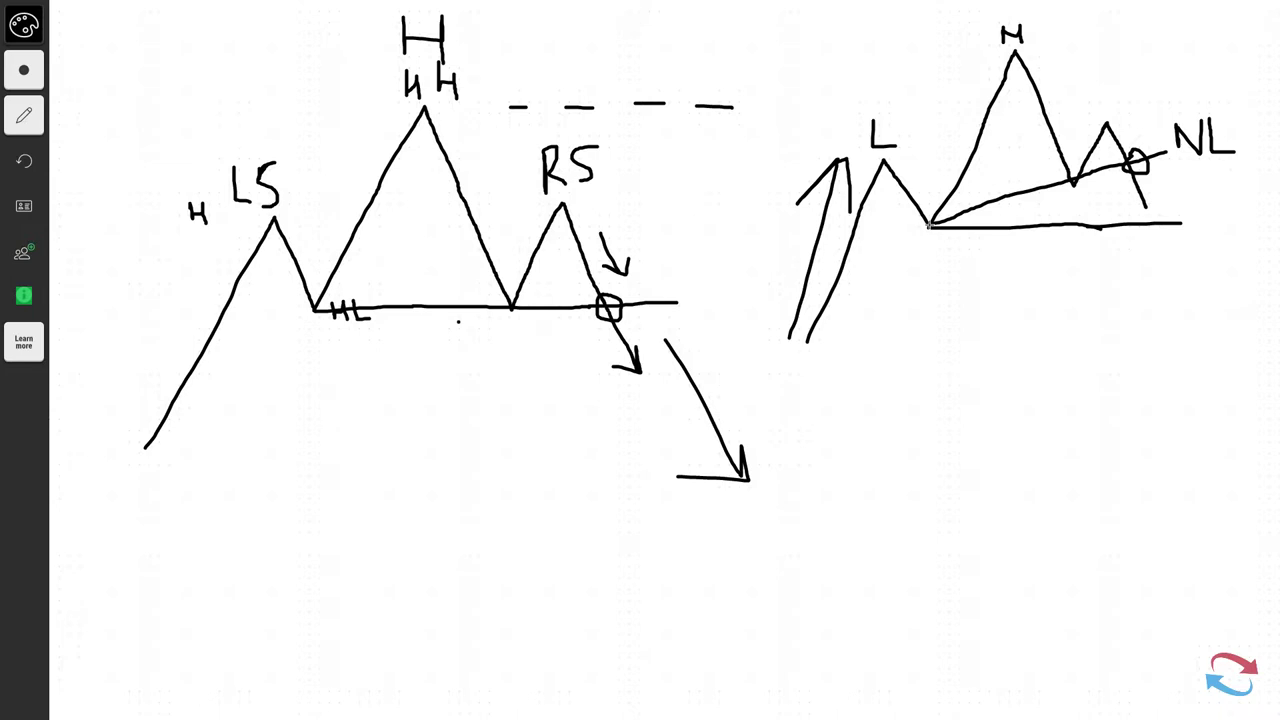
Draw a falling line below the right neckline, complete LS, add a level beside H and a right-shoulder tail.
{"action": "left_click_drag", "start_coordinate": [929, 226], "coordinate": [1170, 271]}
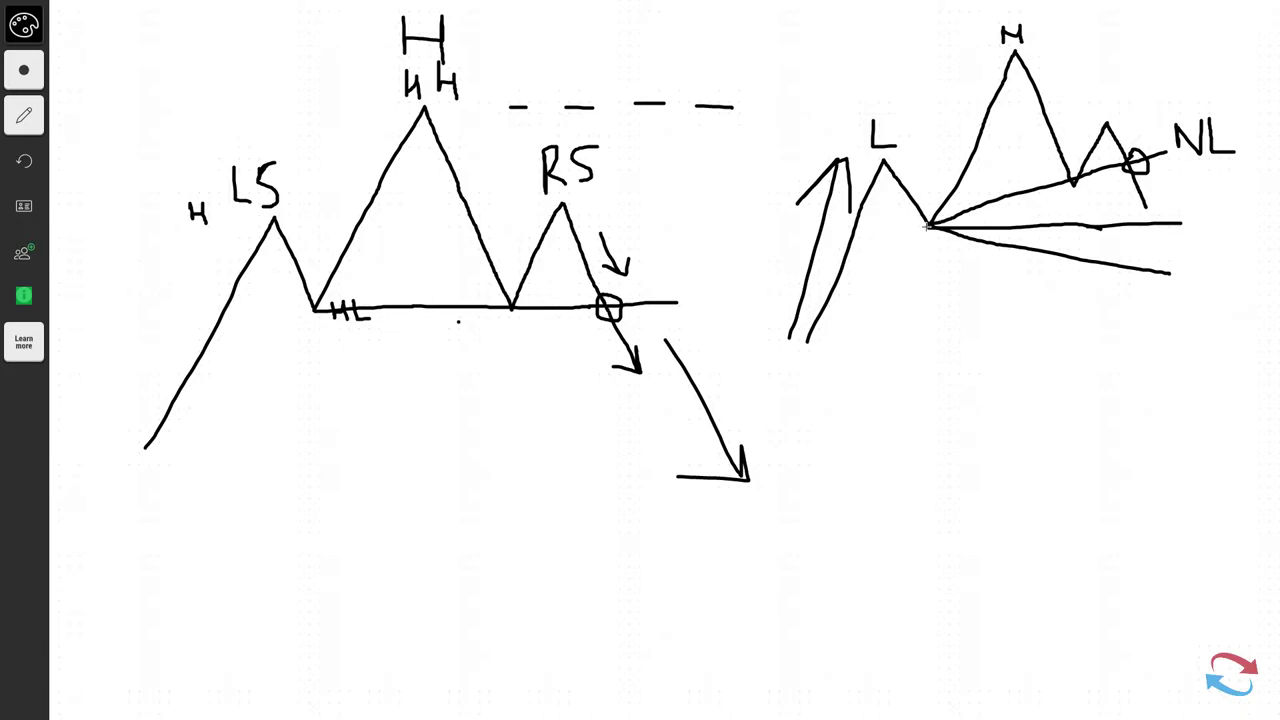
{"action": "left_click_drag", "start_coordinate": [918, 118], "coordinate": [904, 148]}
{"action": "left_click_drag", "start_coordinate": [1039, 57], "coordinate": [1135, 57]}
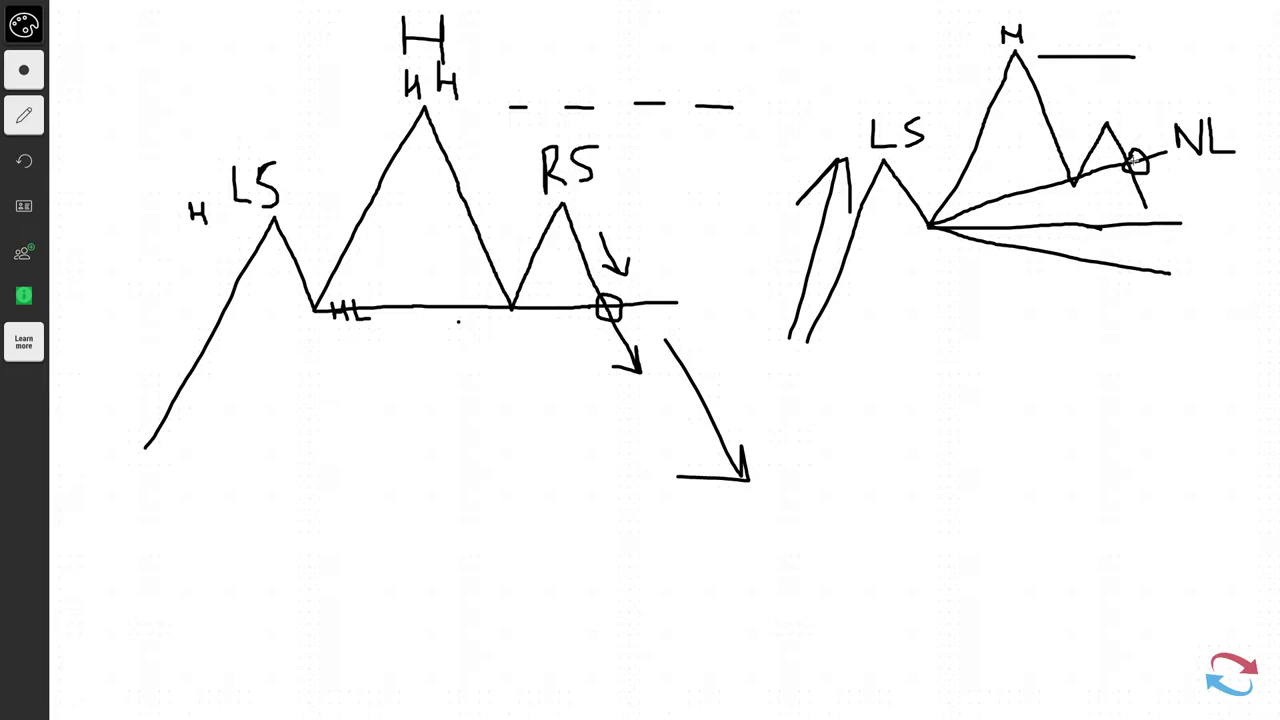
{"action": "left_click_drag", "start_coordinate": [1145, 195], "coordinate": [1146, 207]}
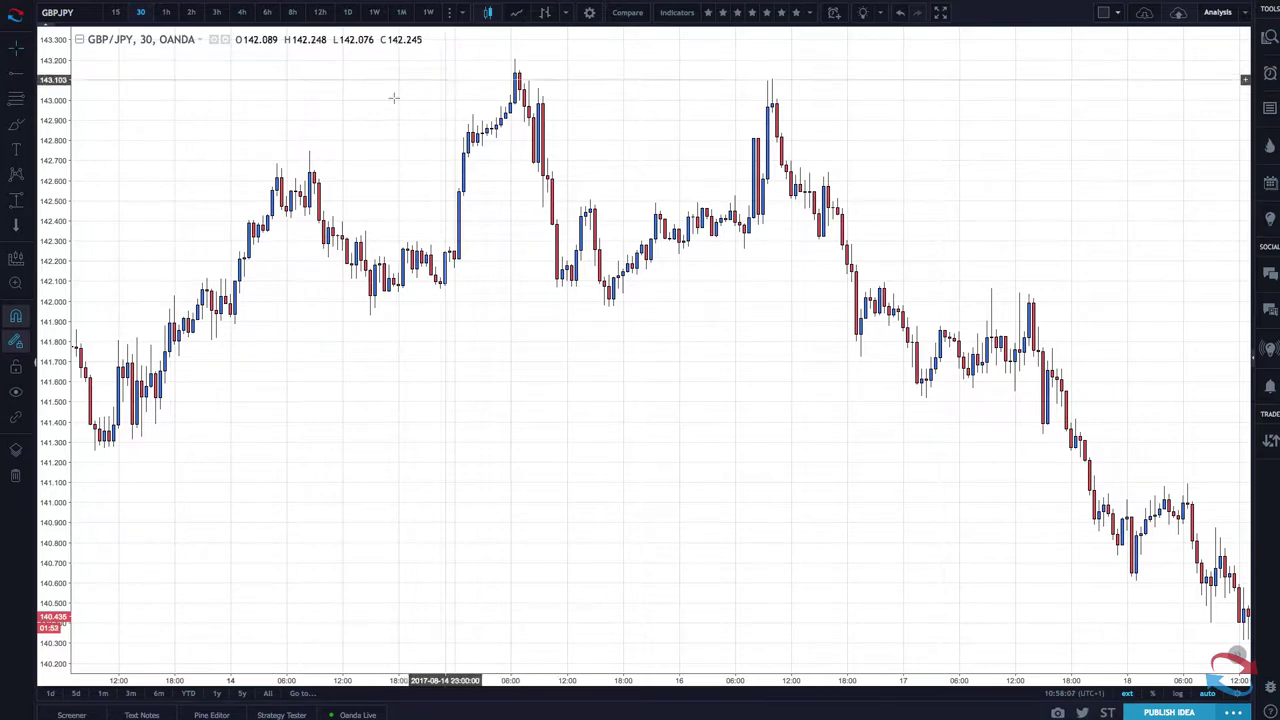
Trace a red path from the early low through the left-shoulder peak and trough to the 143.2 head.
{"action": "left_click", "coordinate": [29, 82]}
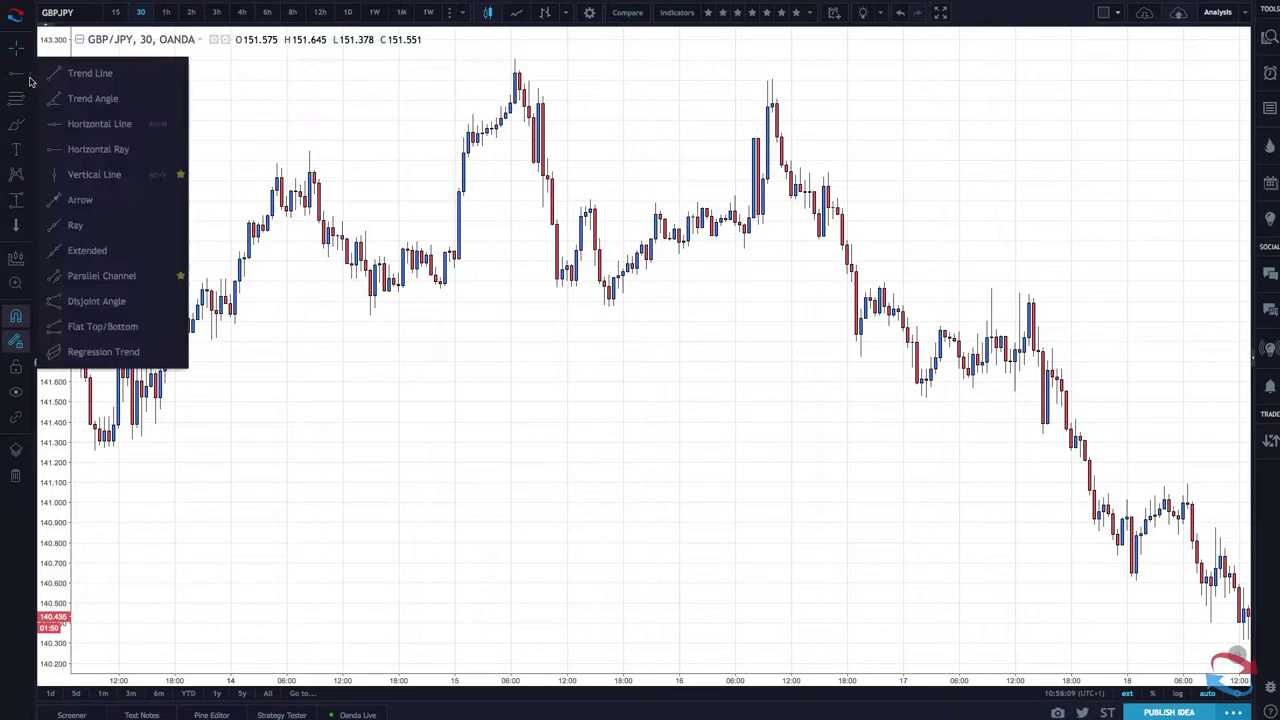
{"action": "left_click", "coordinate": [70, 216]}
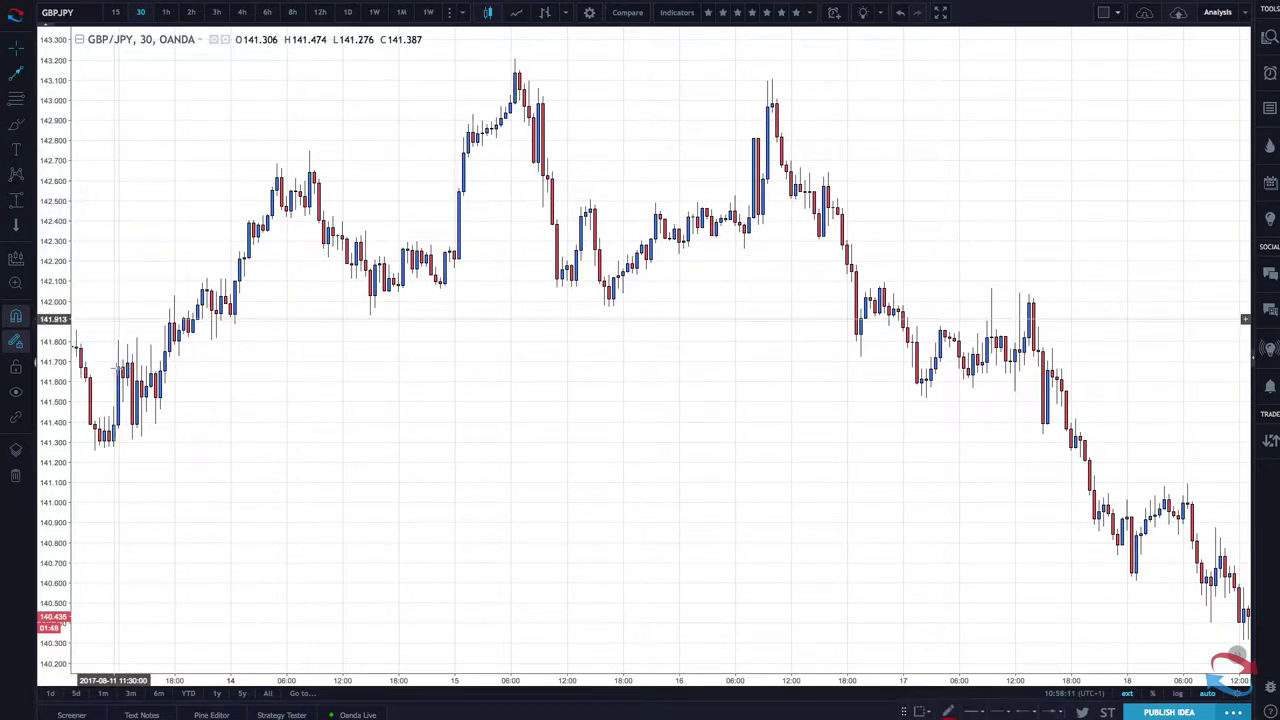
{"action": "left_click", "coordinate": [95, 451]}
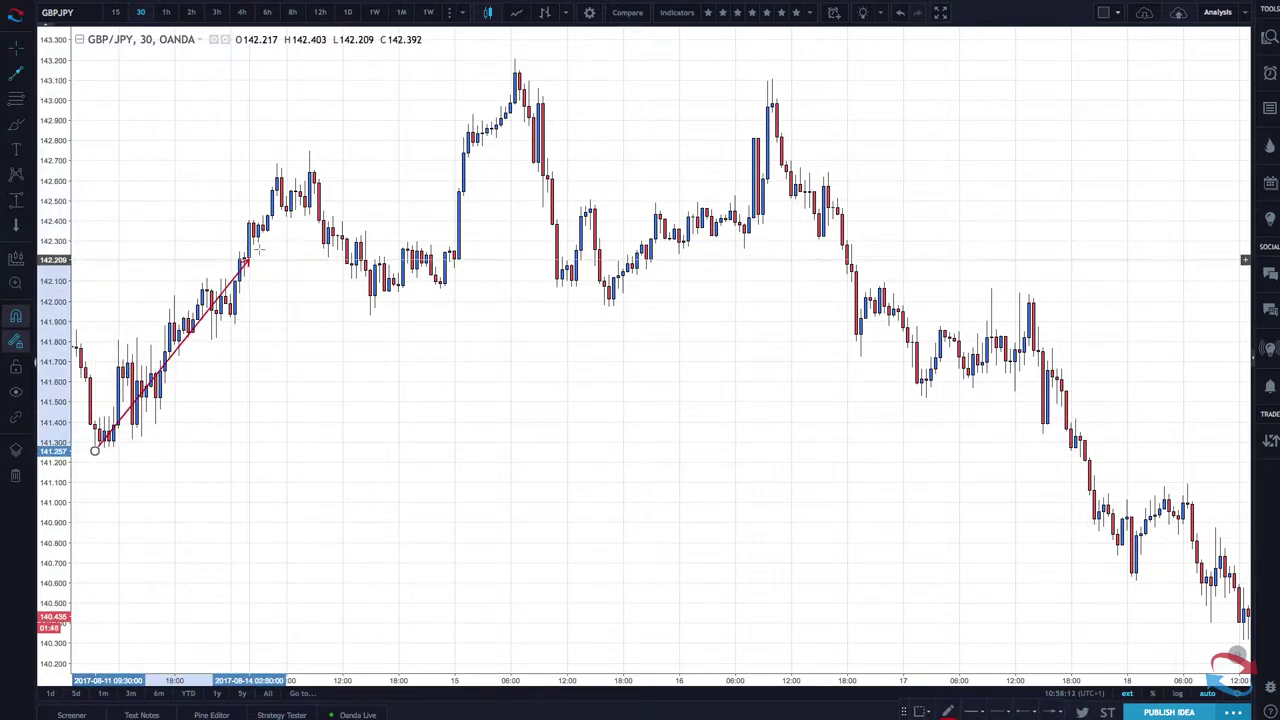
{"action": "left_click", "coordinate": [308, 150]}
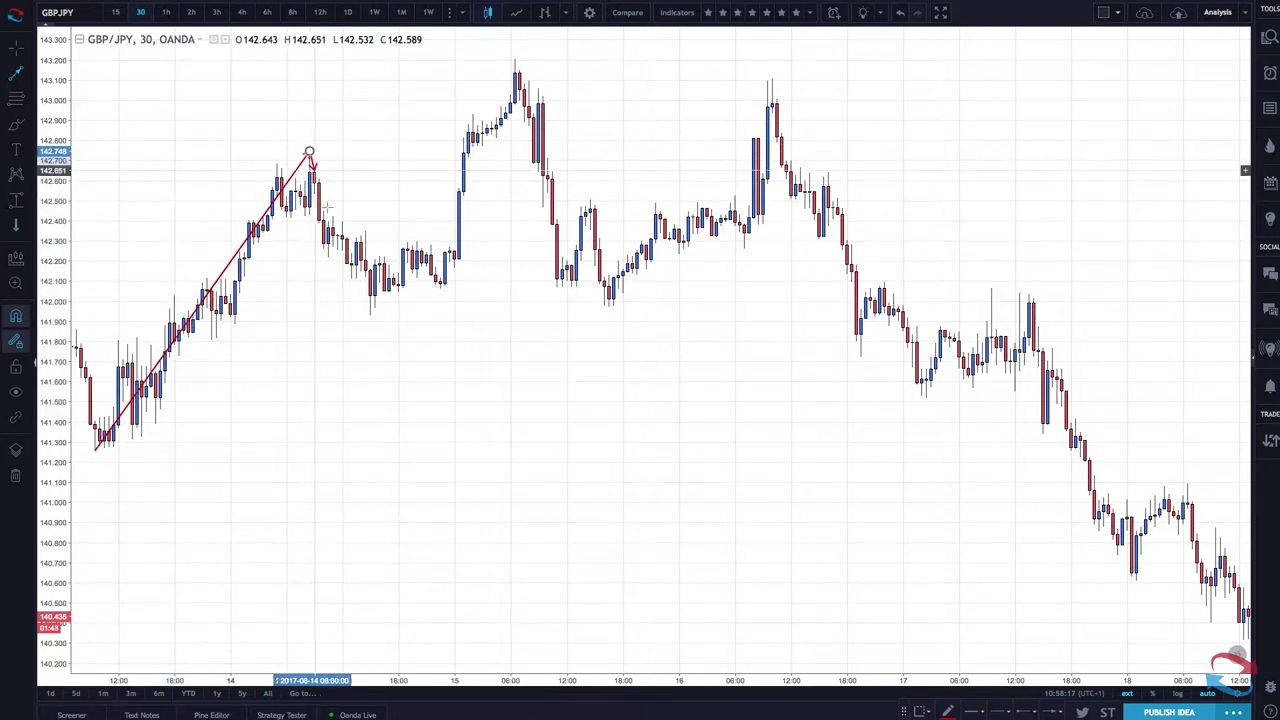
{"action": "left_click", "coordinate": [369, 314]}
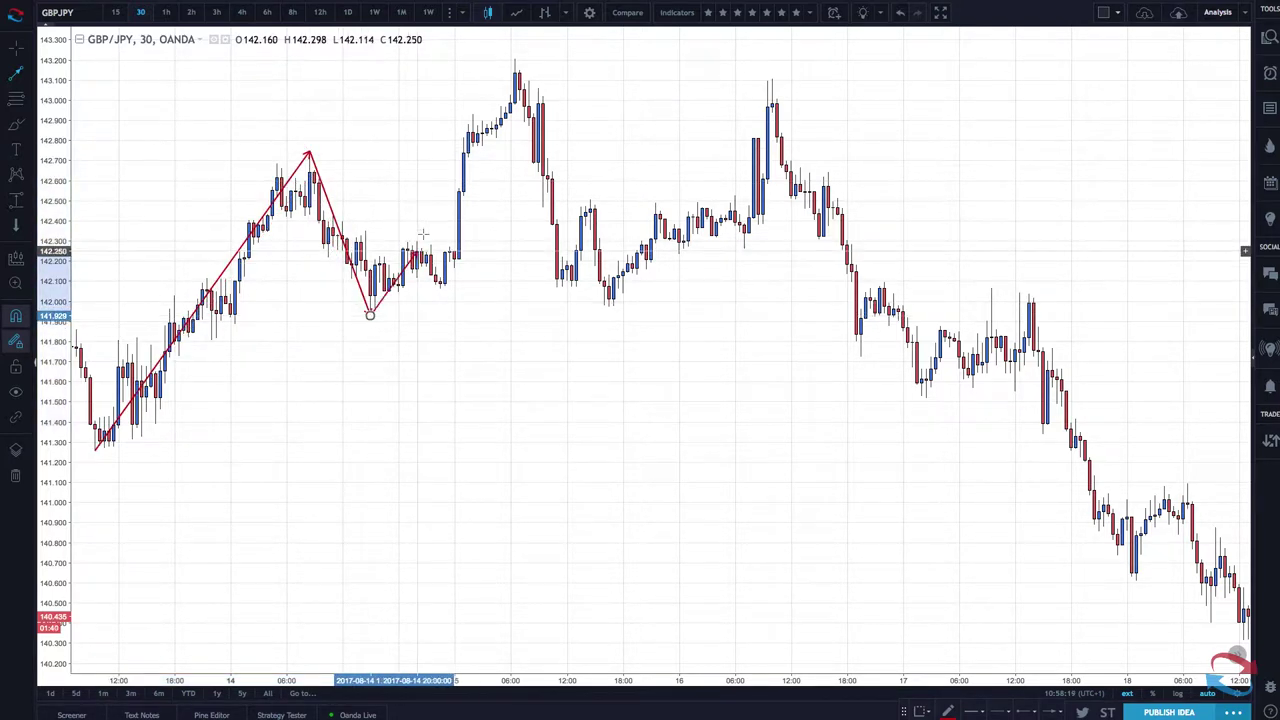
{"action": "left_click", "coordinate": [514, 58]}
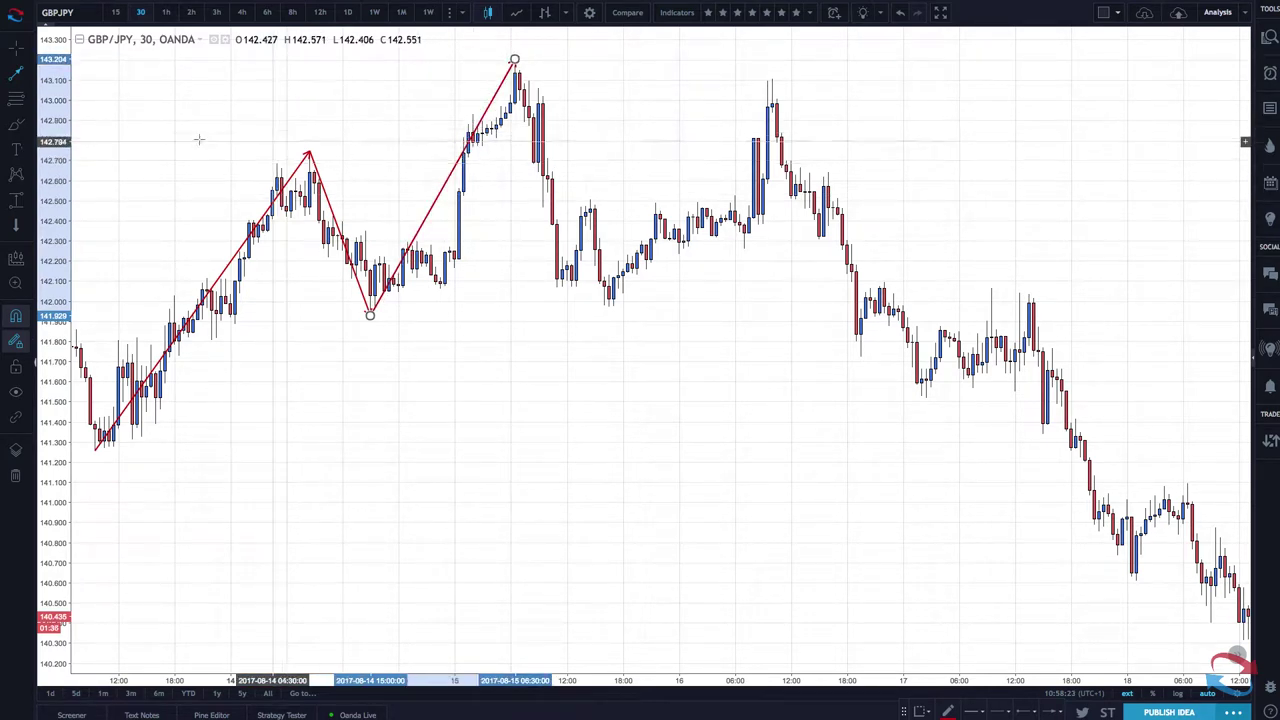
{"action": "left_click", "coordinate": [19, 127]}
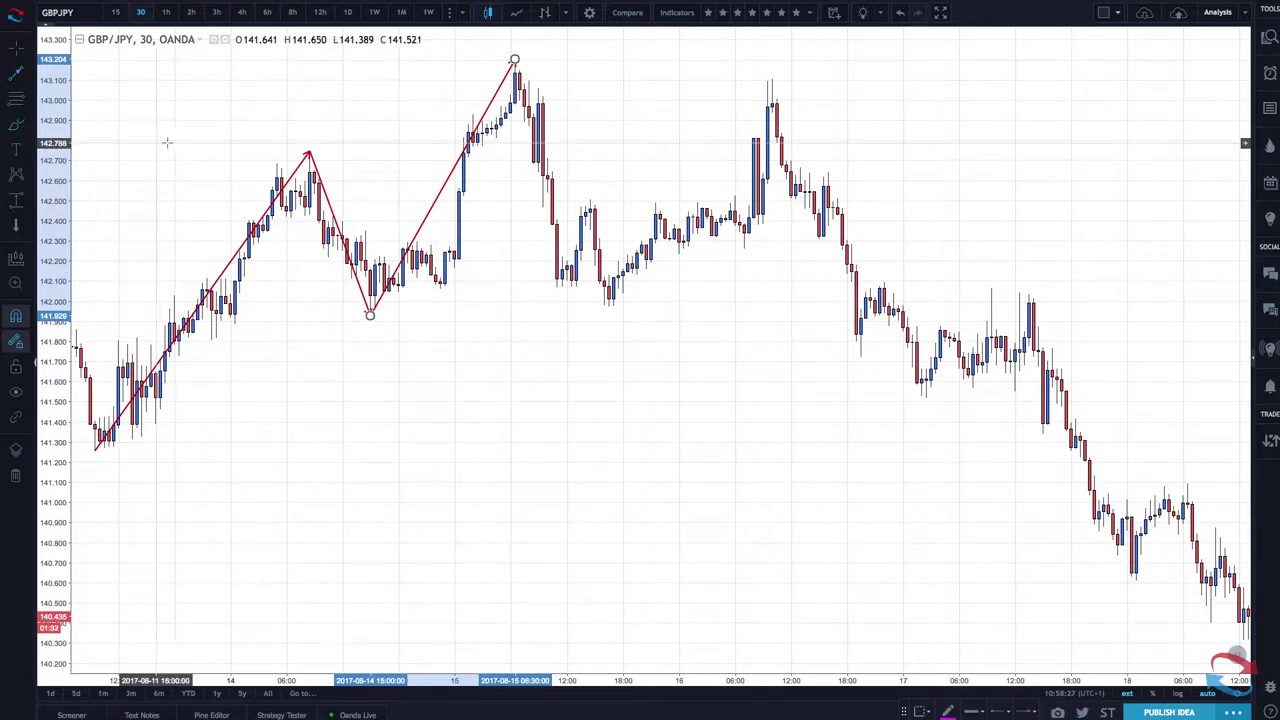
Handwrite LS above the left shoulder and H above the head, undoing a stray stroke.
{"action": "left_click_drag", "start_coordinate": [254, 93], "coordinate": [277, 162]}
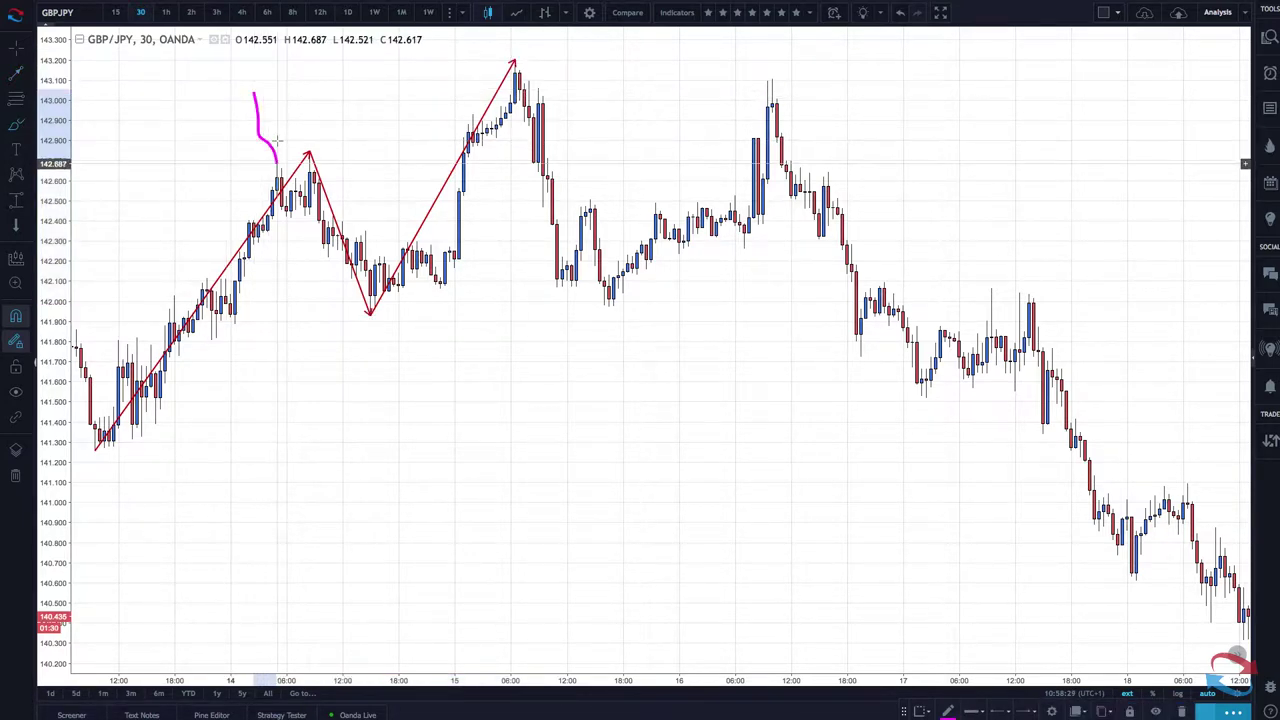
{"action": "key", "text": "ctrl+z"}
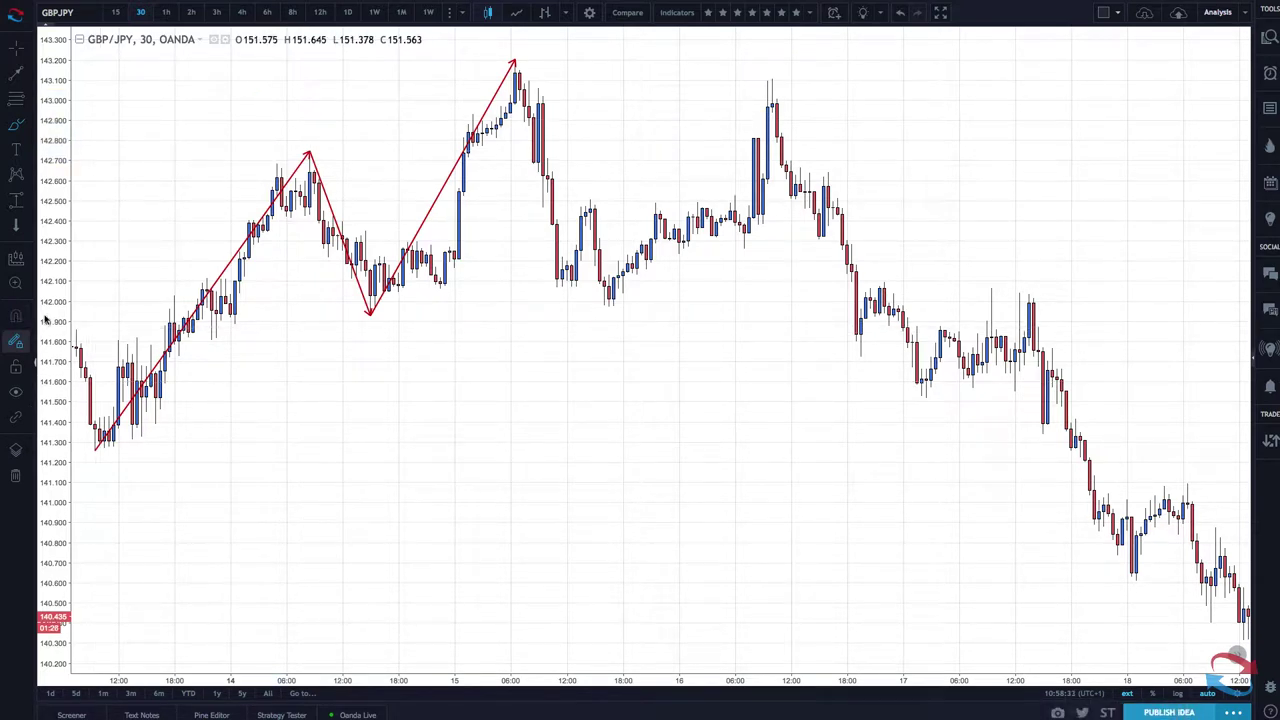
{"action": "mouse_move", "coordinate": [240, 89]}
{"action": "left_mouse_down"}
{"action": "mouse_move", "coordinate": [241, 124]}
{"action": "mouse_move", "coordinate": [267, 126]}
{"action": "mouse_move", "coordinate": [299, 100]}
{"action": "mouse_move", "coordinate": [281, 127]}
{"action": "left_mouse_up"}
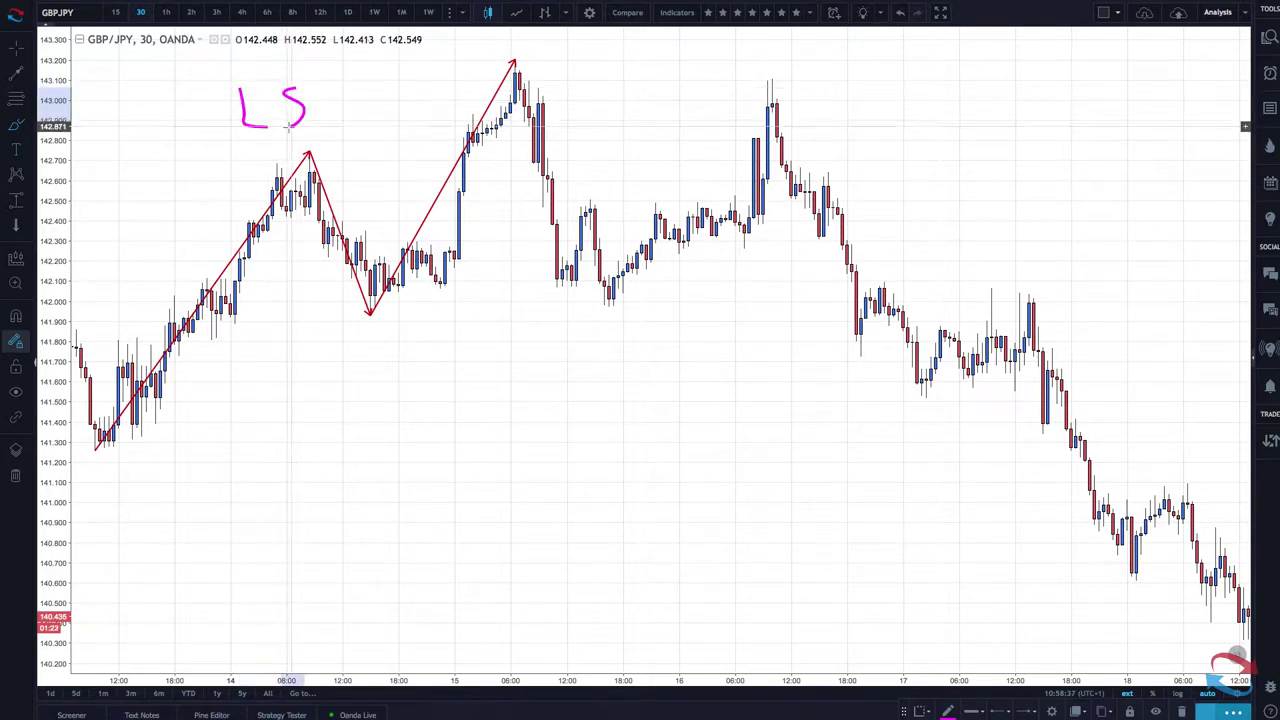
{"action": "mouse_move", "coordinate": [538, 42]}
{"action": "left_mouse_down"}
{"action": "mouse_move", "coordinate": [537, 62]}
{"action": "mouse_move", "coordinate": [561, 46]}
{"action": "mouse_move", "coordinate": [562, 64]}
{"action": "left_mouse_up"}
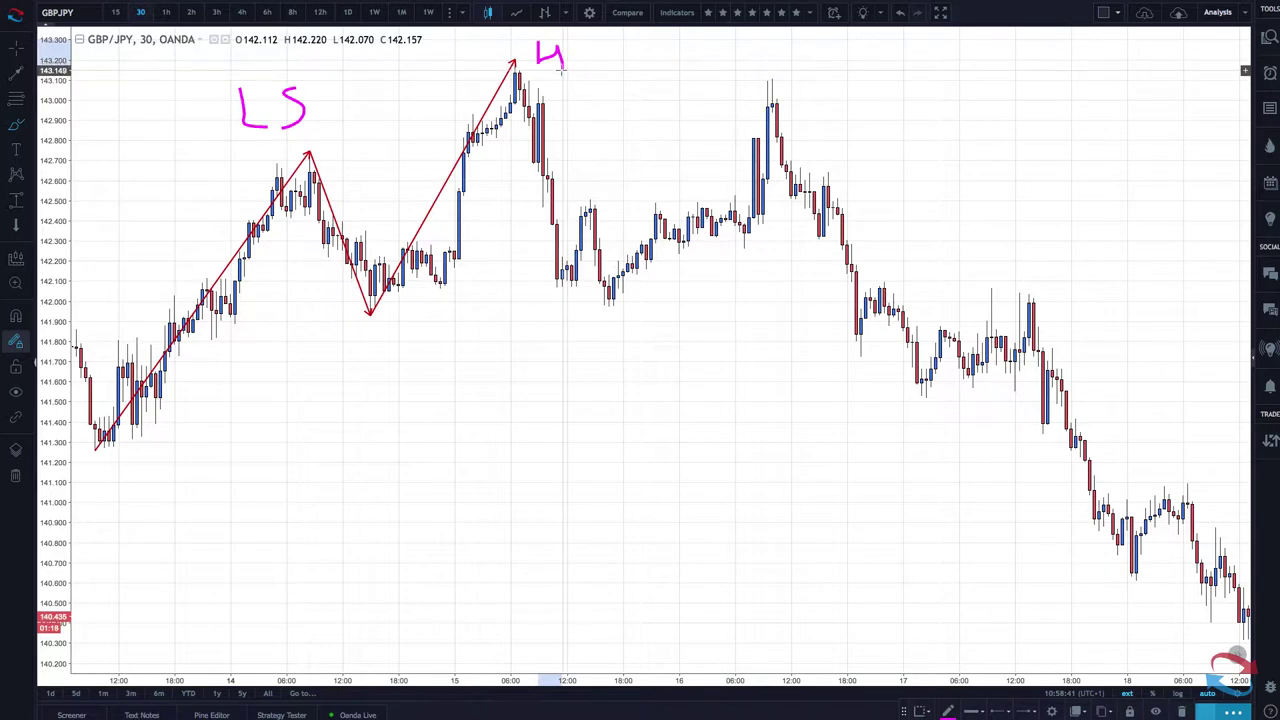
Extend the zigzag from the head down to the second trough and start a neckline at the first trough.
{"action": "key", "text": "Escape"}
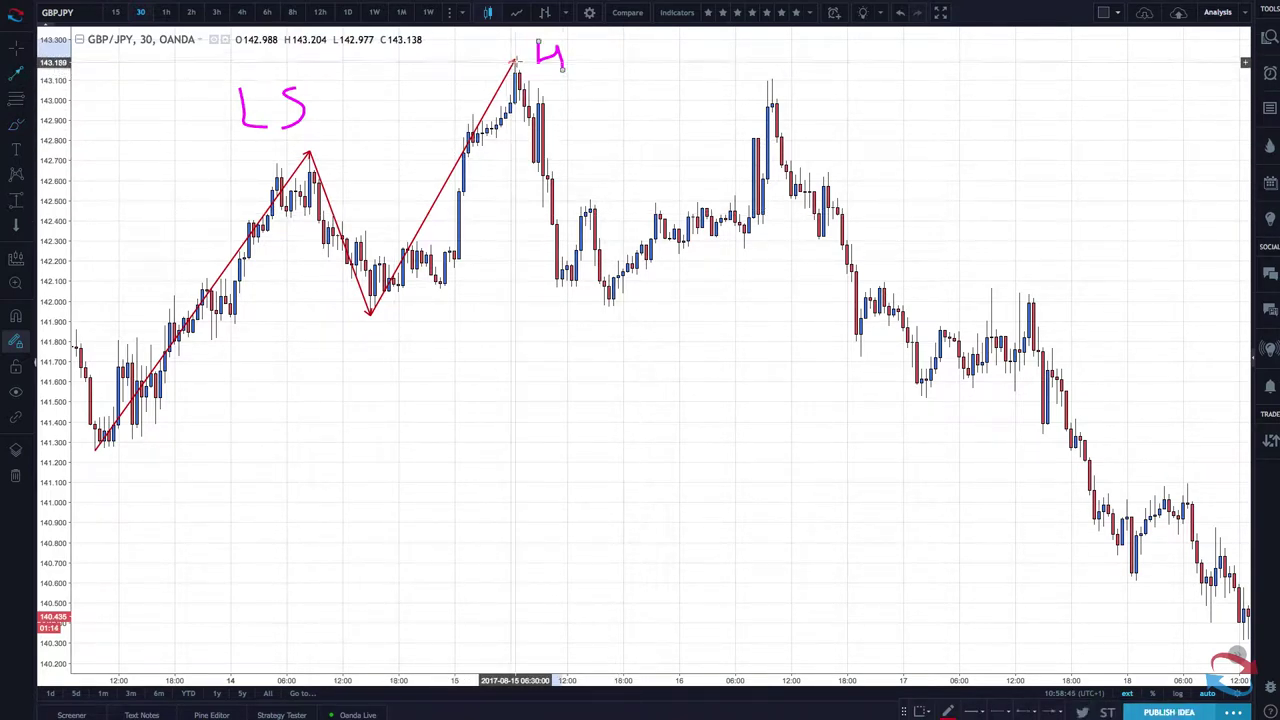
{"action": "left_click", "coordinate": [513, 62]}
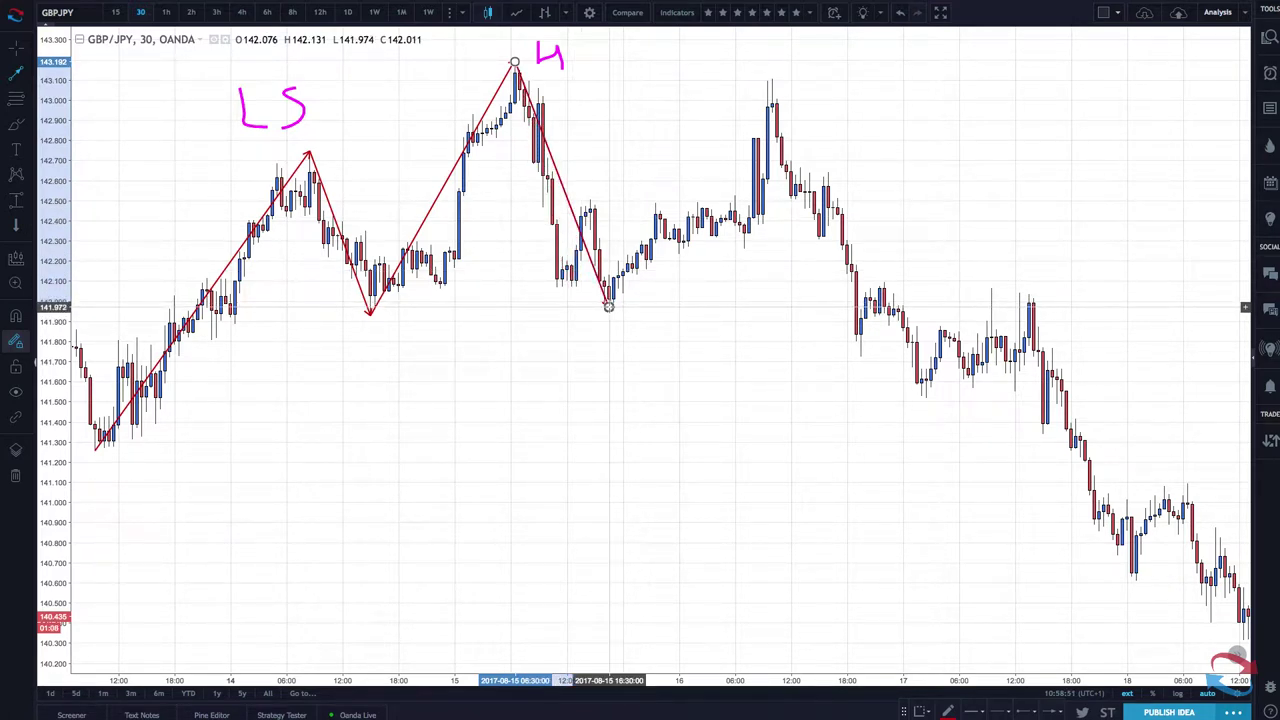
{"action": "double_click", "coordinate": [608, 306]}
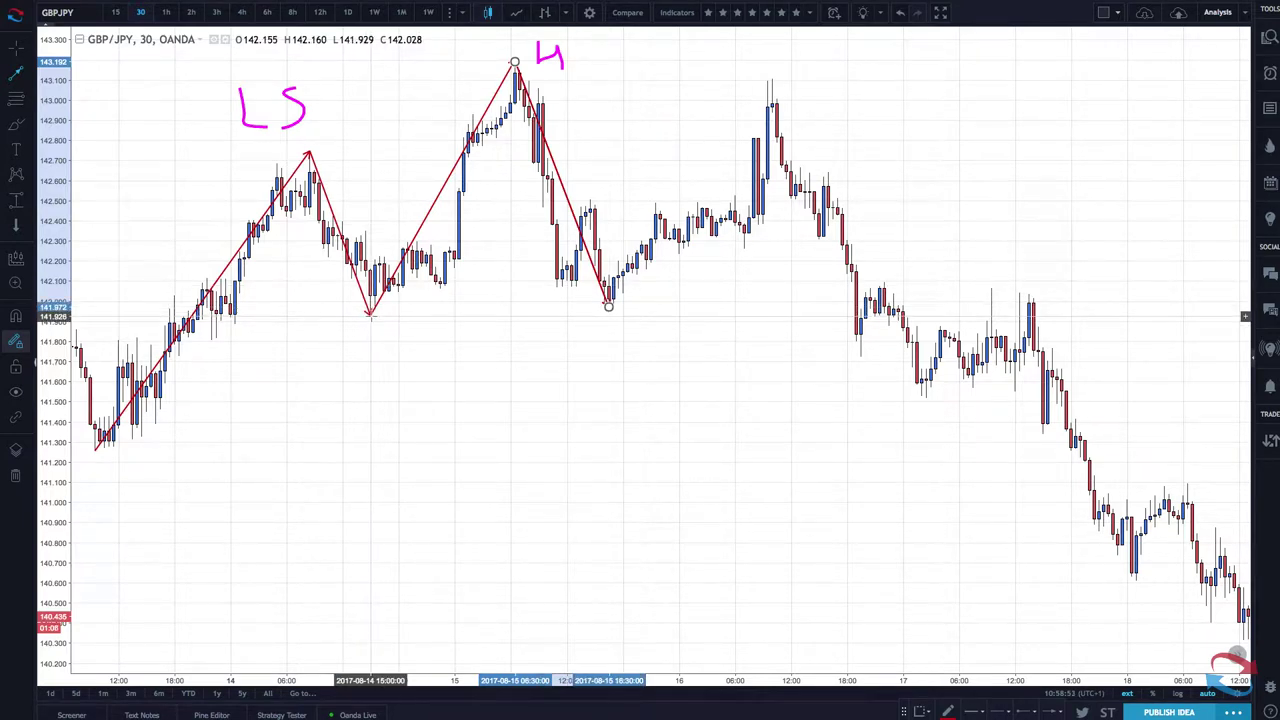
{"action": "left_click", "coordinate": [370, 316]}
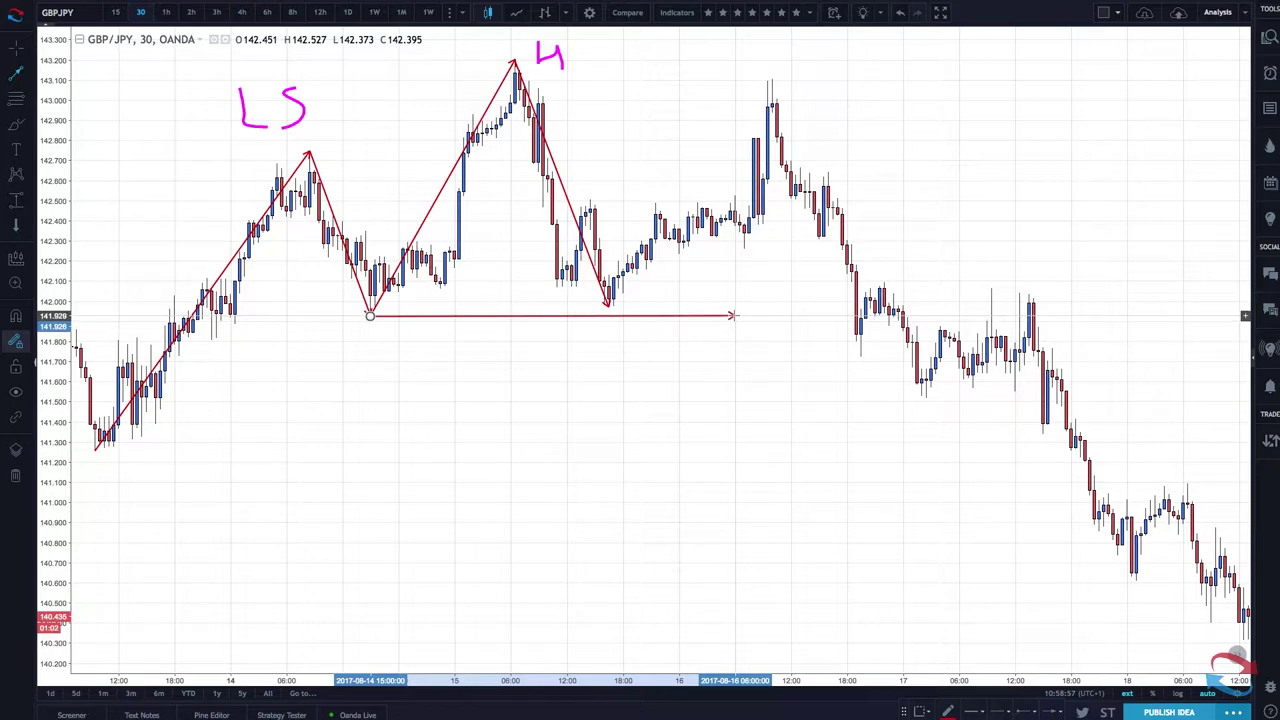
Finish the horizontal neckline, then draw red legs from the second trough to the 143.1 right shoulder and down.
{"action": "left_click", "coordinate": [733, 316]}
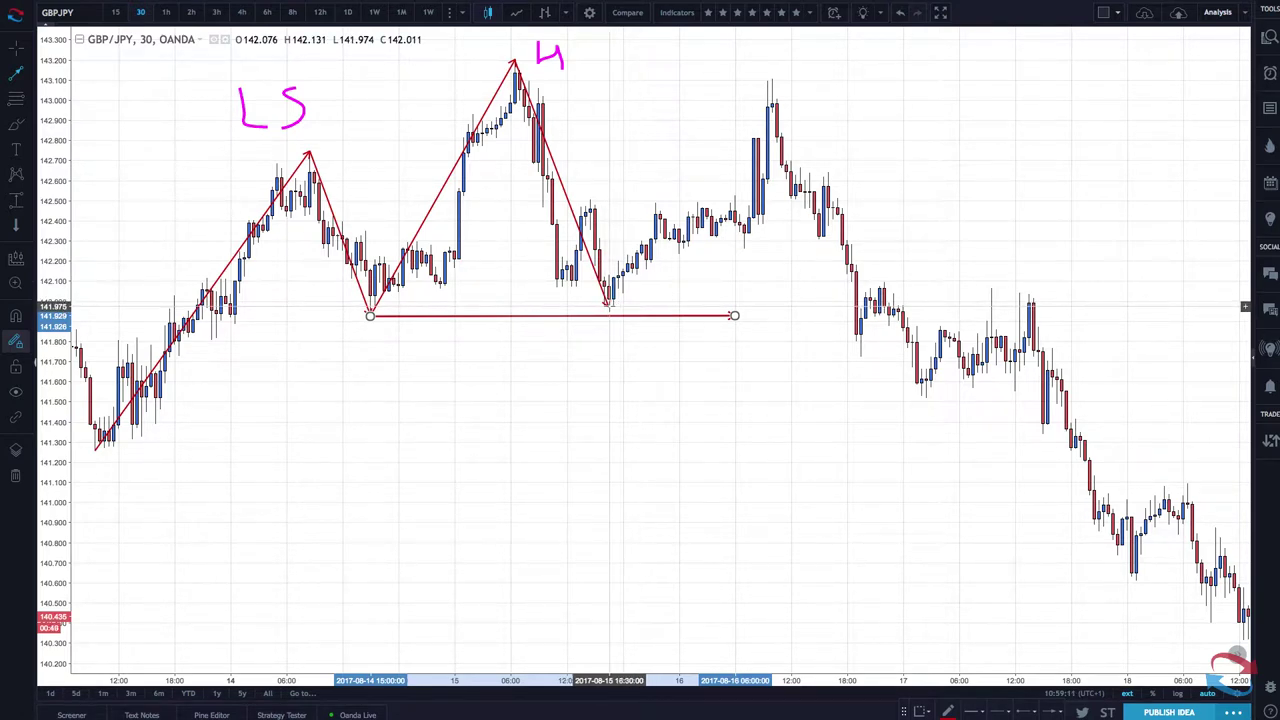
{"action": "left_click", "coordinate": [608, 305]}
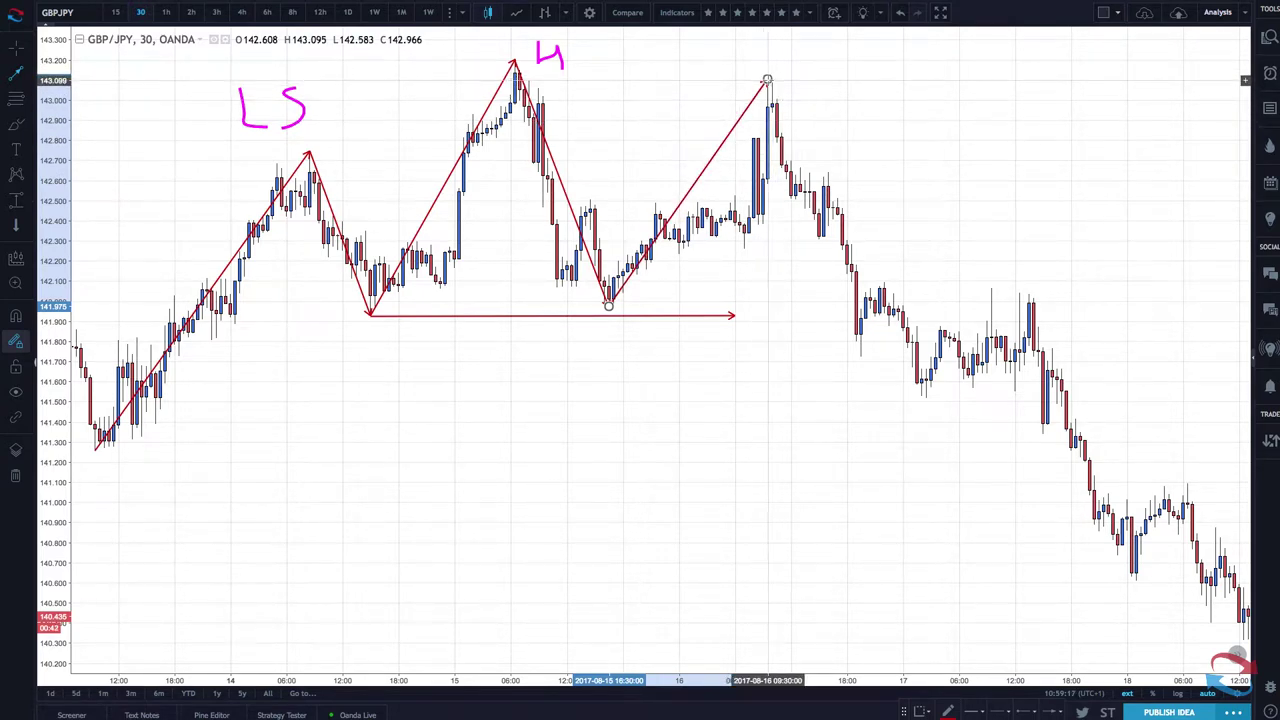
{"action": "left_click", "coordinate": [767, 81]}
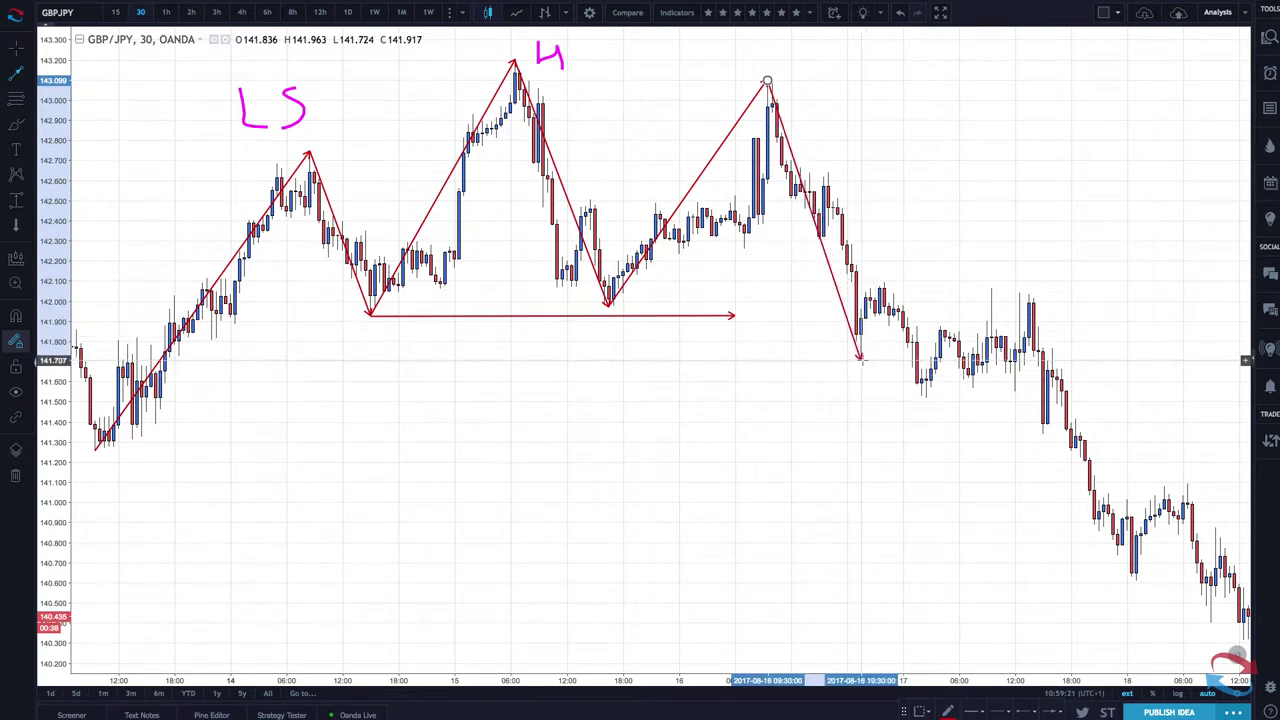
{"action": "left_click", "coordinate": [860, 360]}
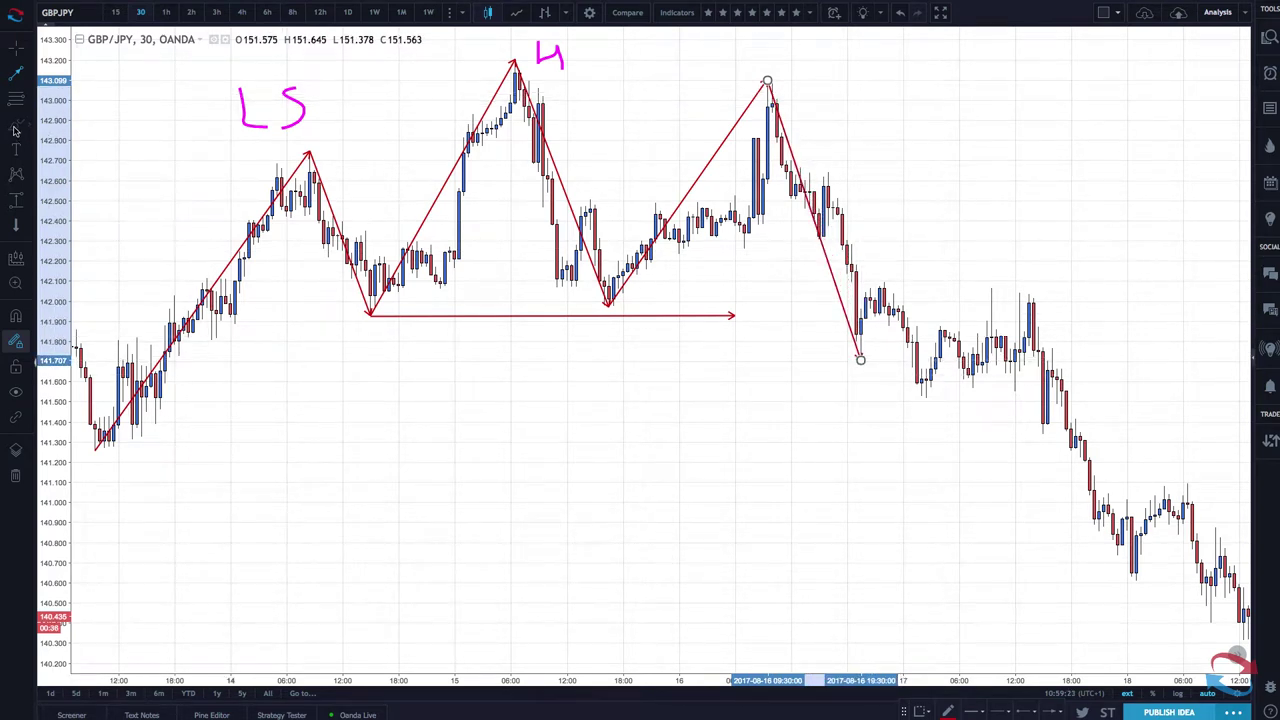
Write RS above the right-shoulder peak and pull the neckline's end onto the second trough.
{"action": "mouse_move", "coordinate": [789, 62]}
{"action": "left_mouse_down"}
{"action": "mouse_move", "coordinate": [792, 97]}
{"action": "mouse_move", "coordinate": [803, 70]}
{"action": "mouse_move", "coordinate": [828, 88]}
{"action": "mouse_move", "coordinate": [872, 80]}
{"action": "mouse_move", "coordinate": [833, 96]}
{"action": "left_mouse_up"}
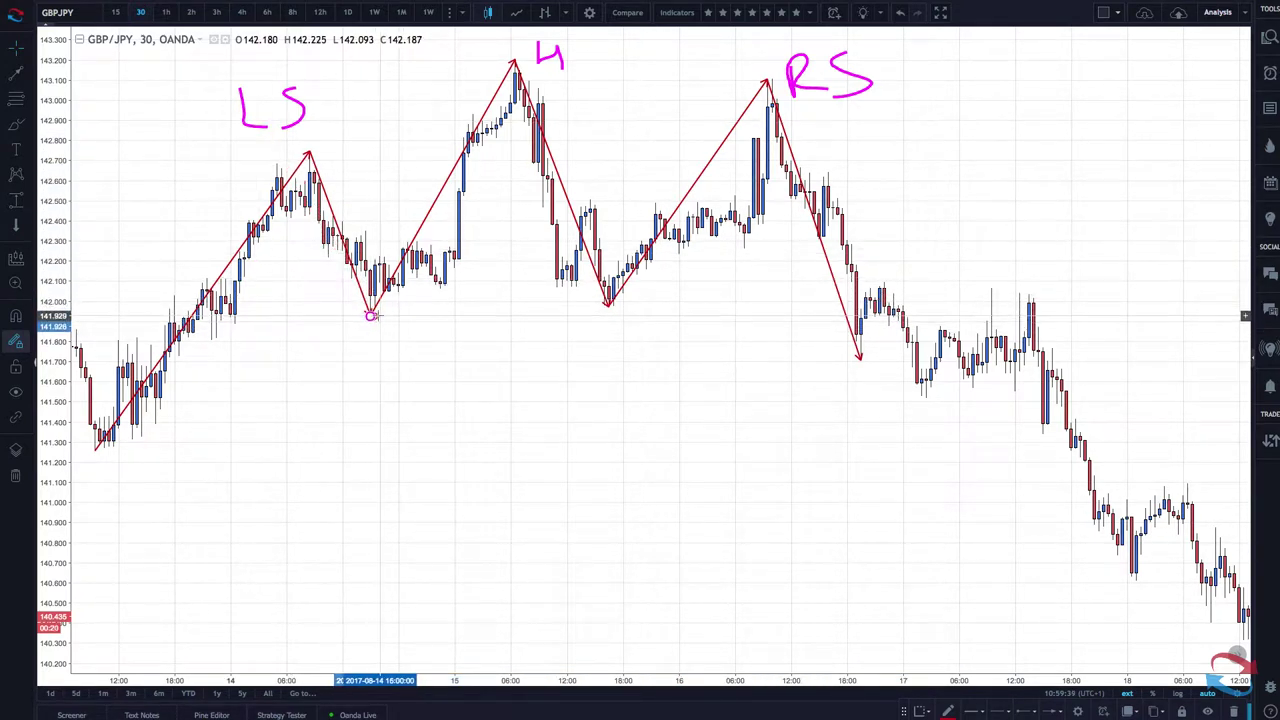
{"action": "left_click", "coordinate": [620, 306]}
{"action": "scroll", "coordinate": [620, 306], "scroll_direction": "up", "scroll_amount": 5}
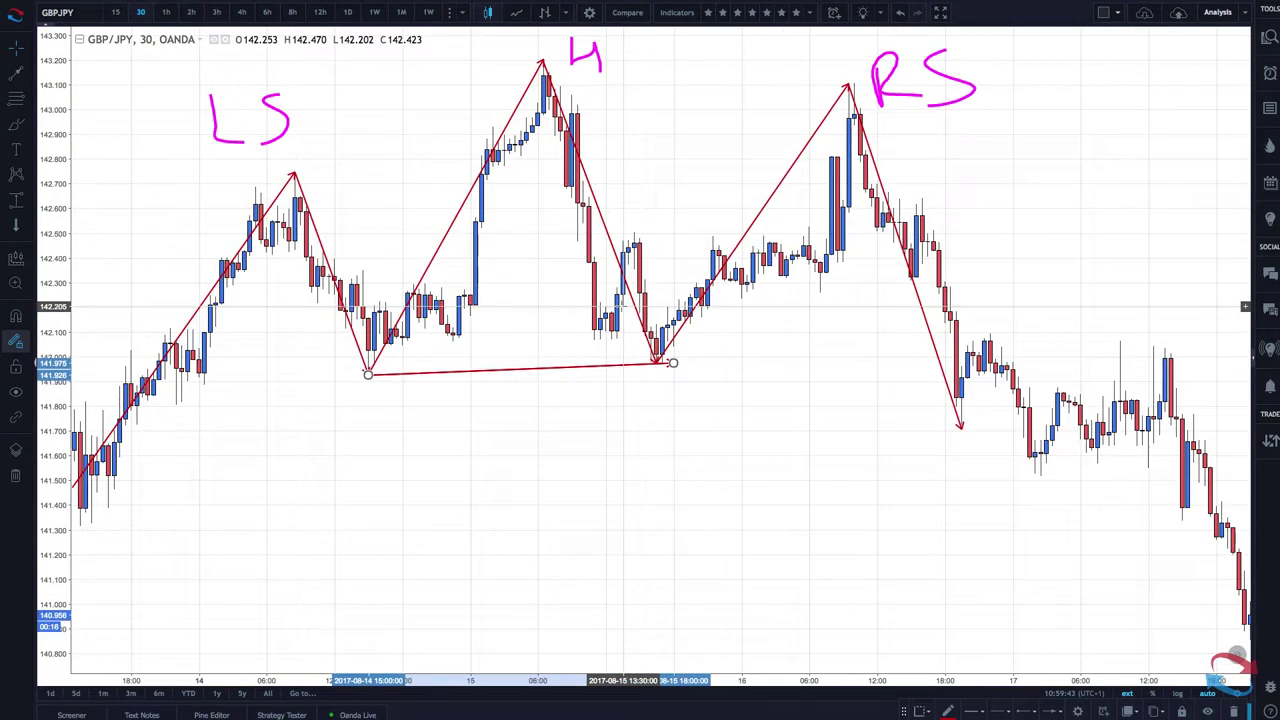
{"action": "left_click", "coordinate": [831, 423]}
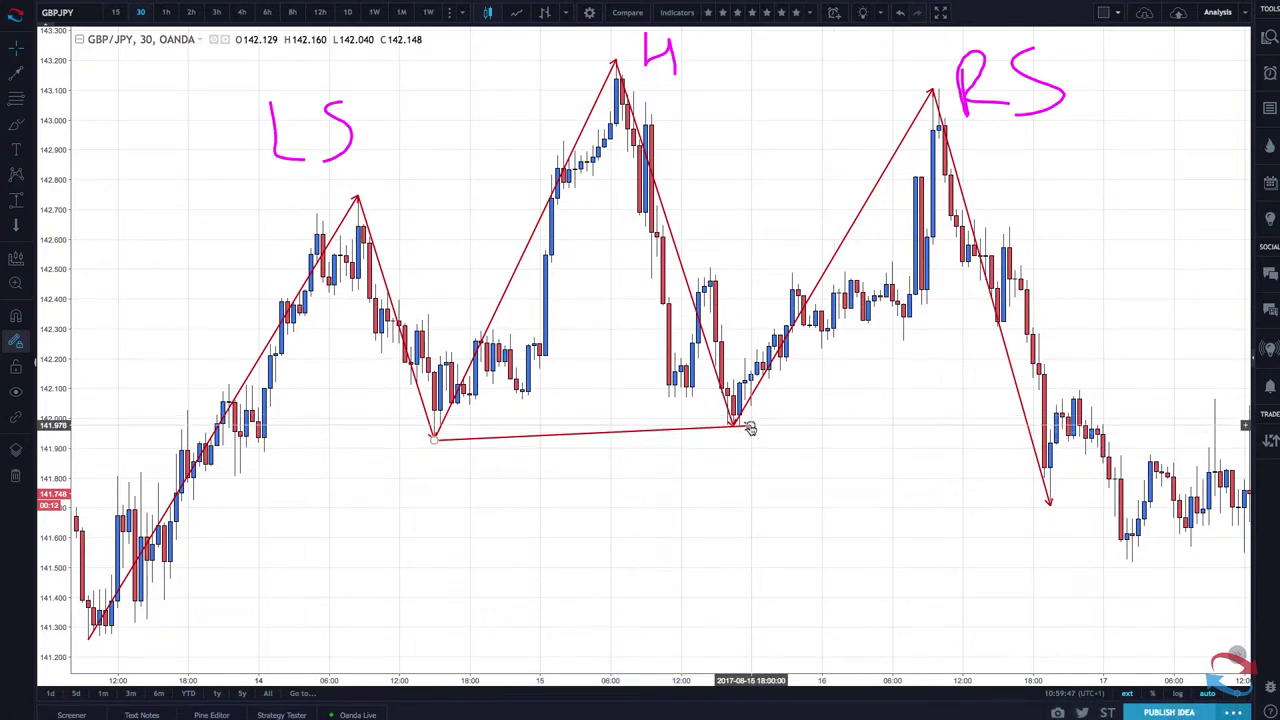
Delete the red neckline.
{"action": "left_click_drag", "start_coordinate": [750, 428], "coordinate": [1184, 402]}
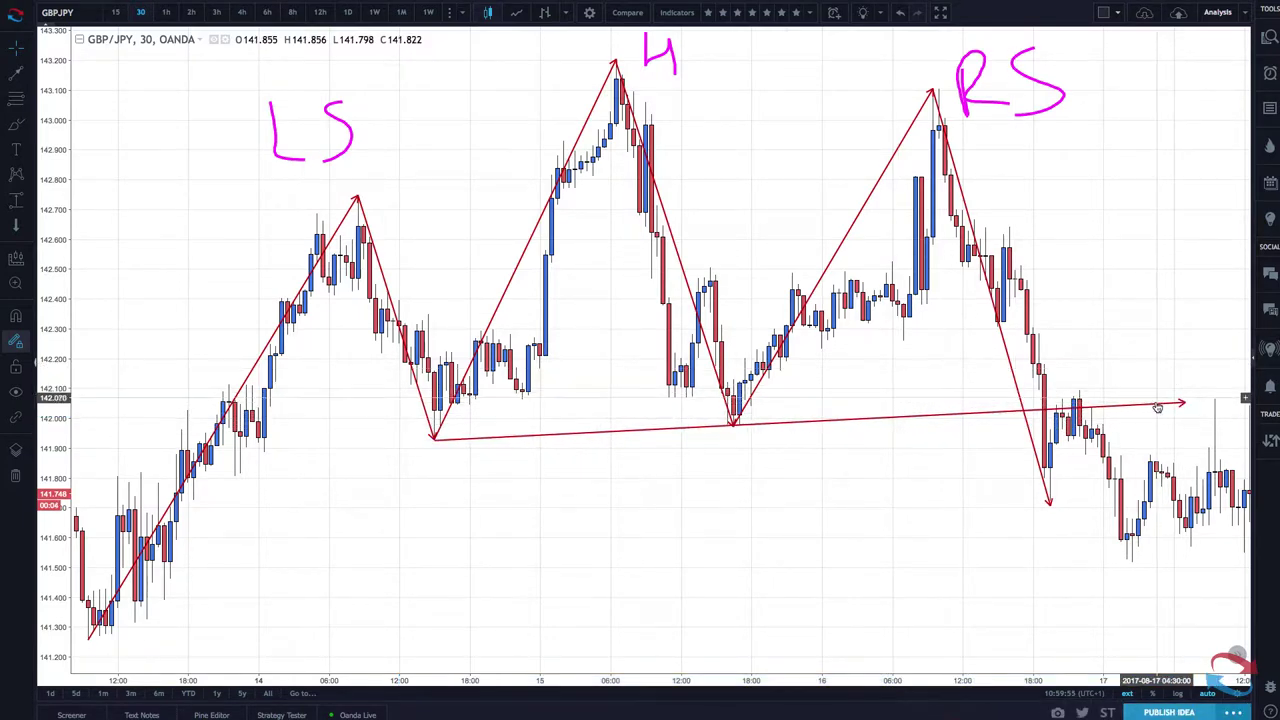
{"action": "left_click", "coordinate": [1155, 410]}
{"action": "key", "text": "Delete"}
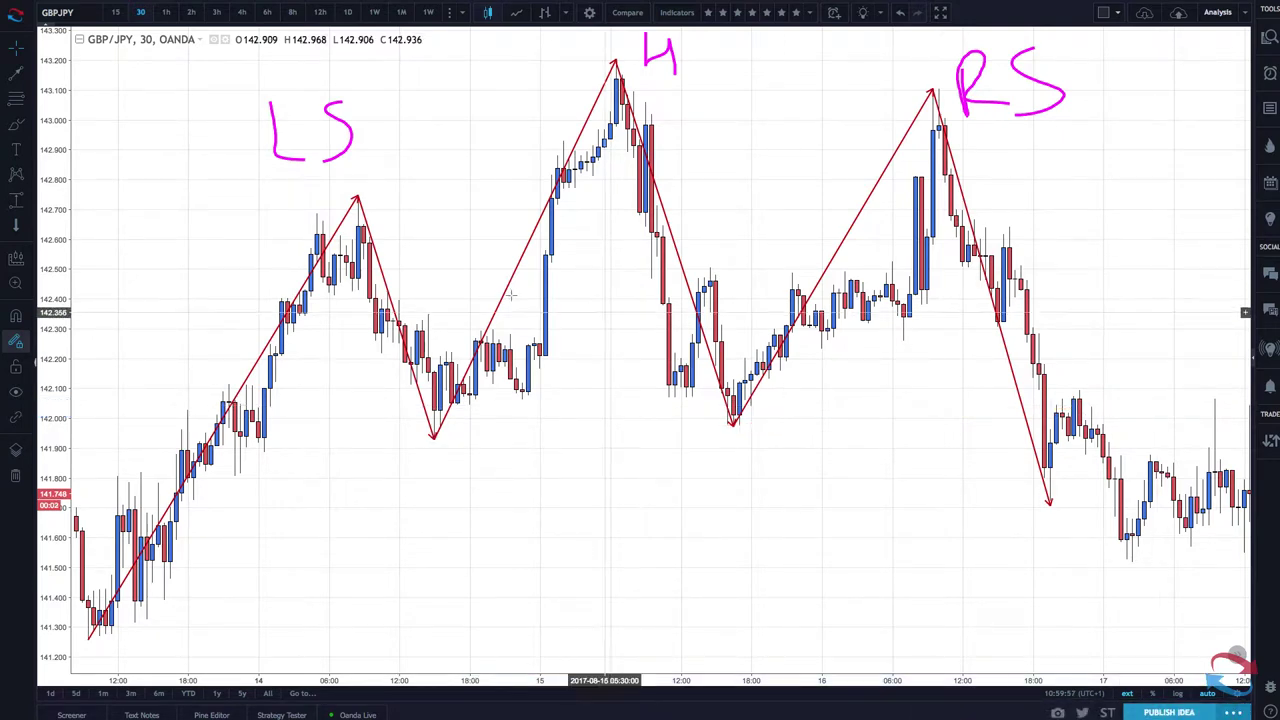
Draw a blue extended line through the two swing lows out to the chart's right edge.
{"action": "left_click", "coordinate": [29, 76]}
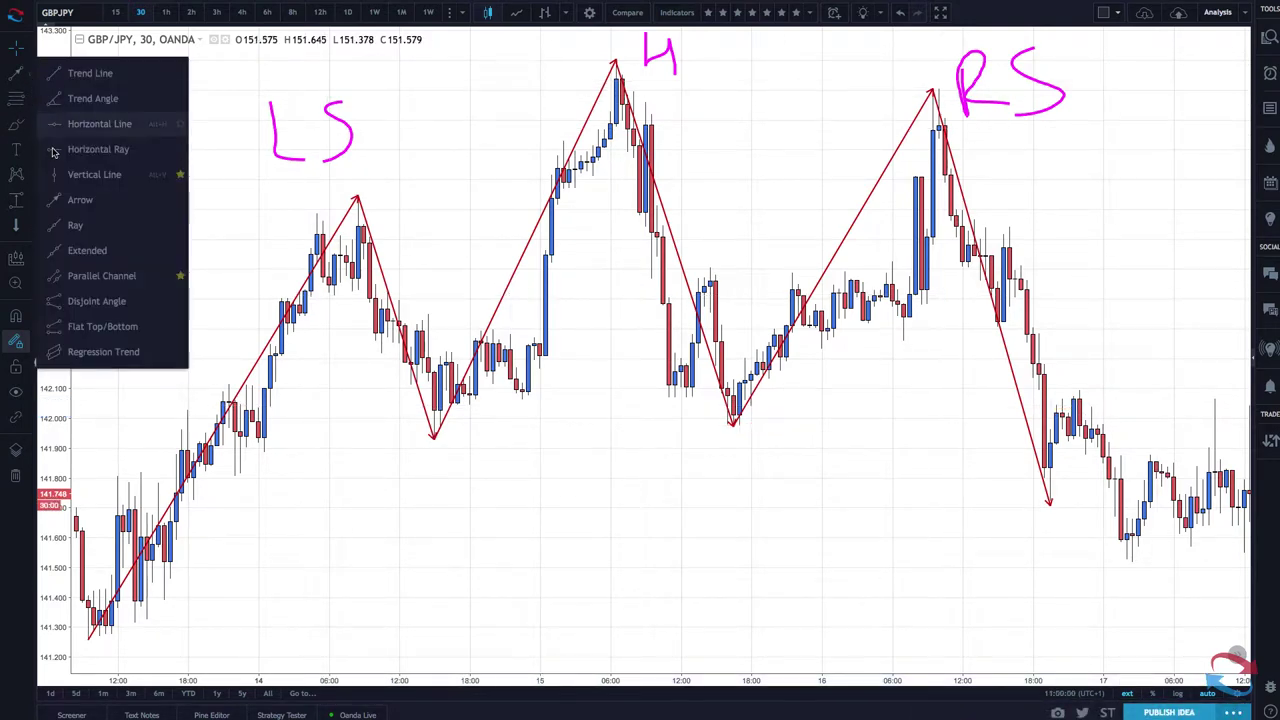
{"action": "left_click", "coordinate": [73, 225]}
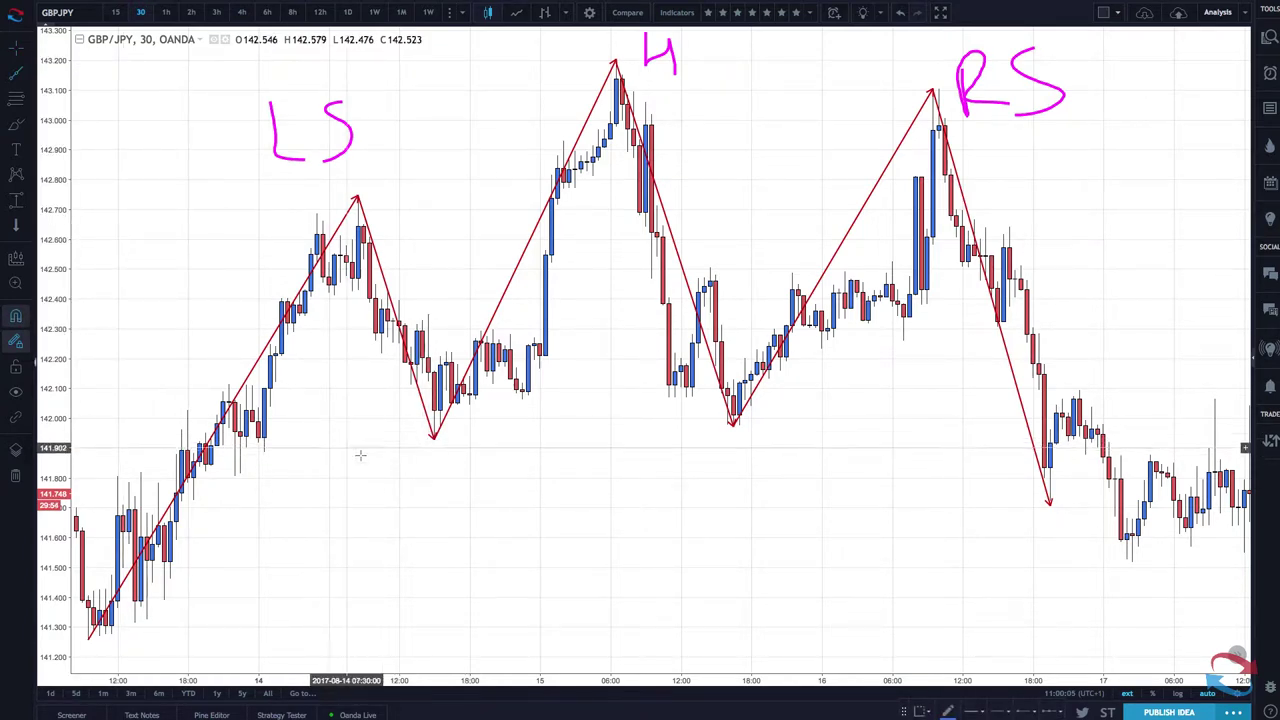
{"action": "left_click", "coordinate": [435, 436]}
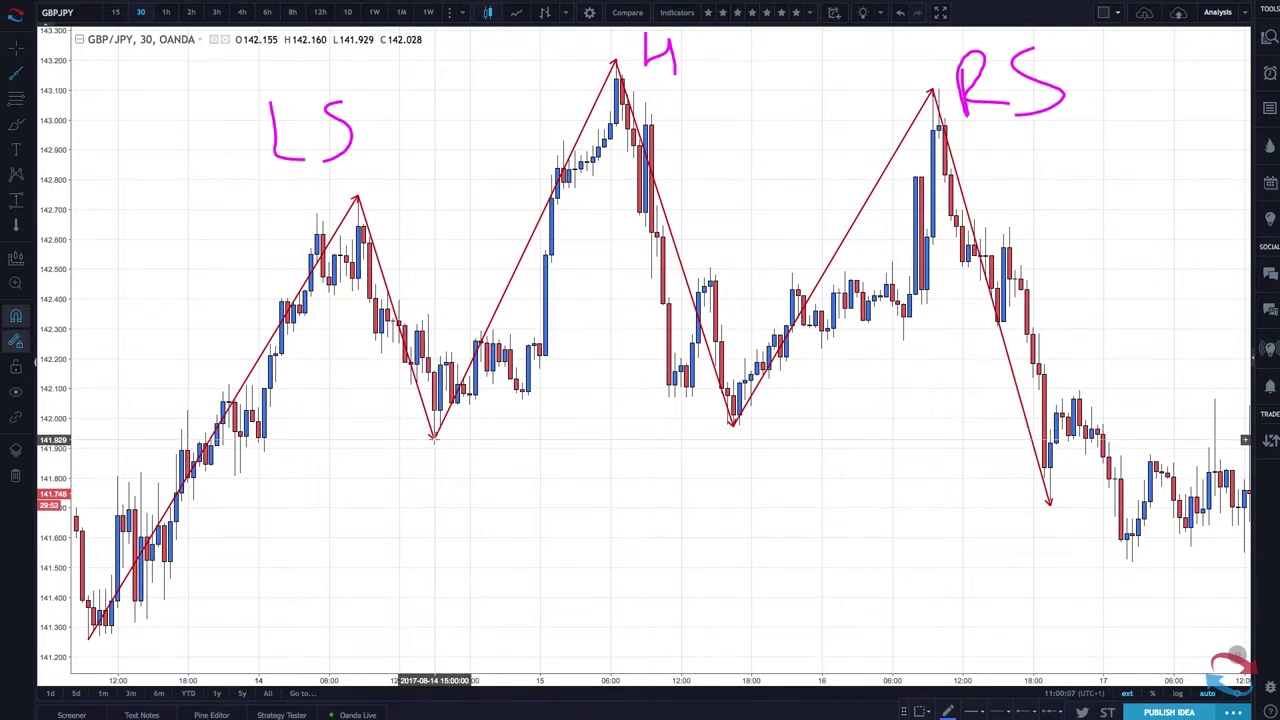
{"action": "left_click", "coordinate": [739, 425]}
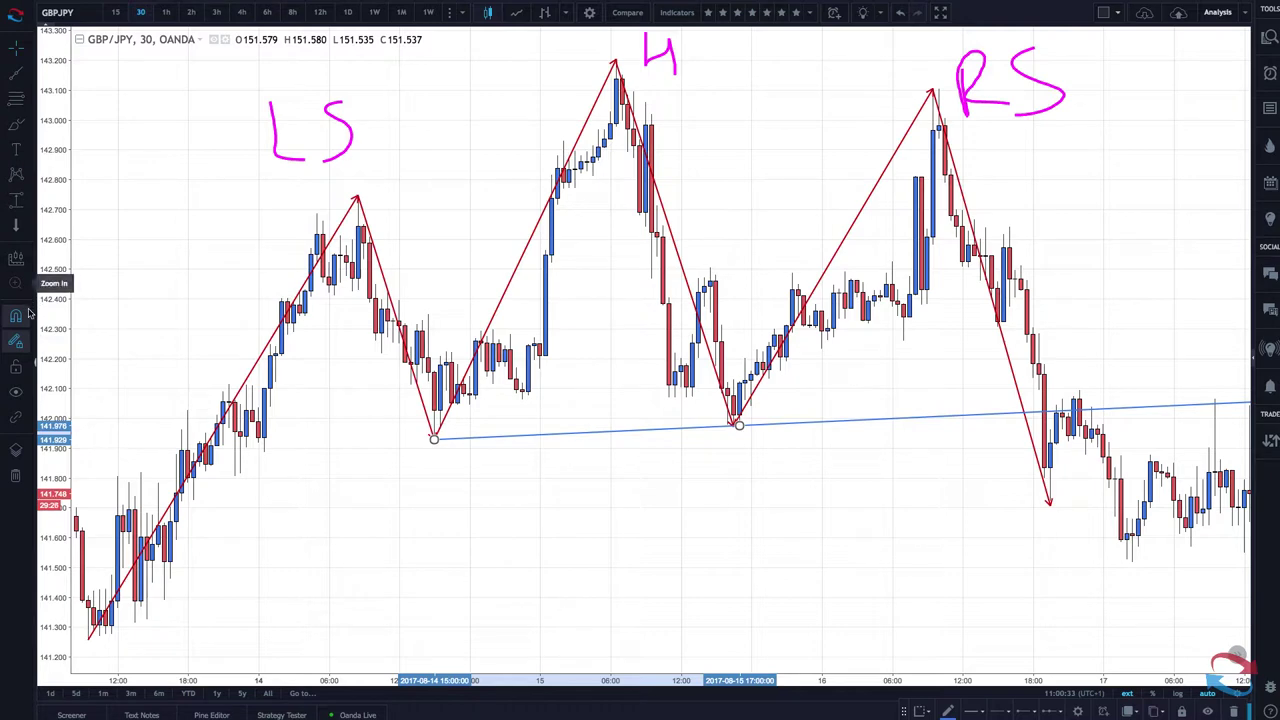
Place a short position where price breaks below the neckline after the right shoulder.
{"action": "left_click", "coordinate": [33, 204]}
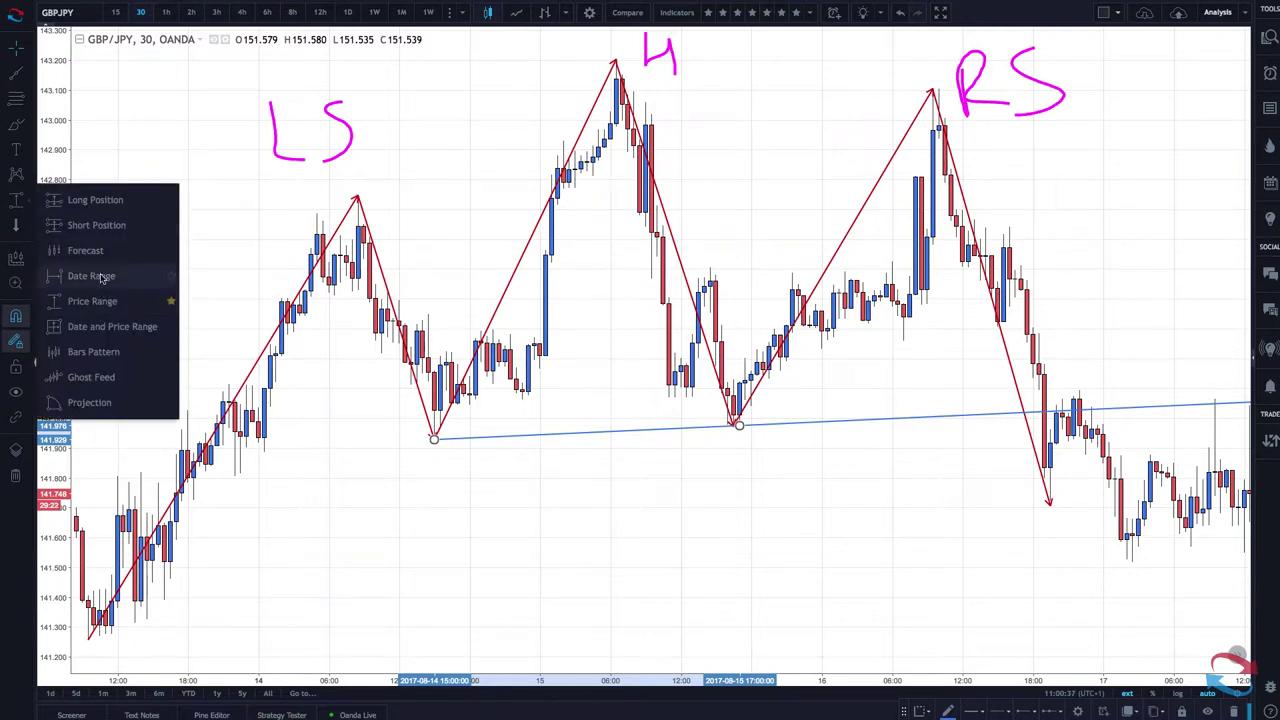
{"action": "left_click", "coordinate": [100, 225]}
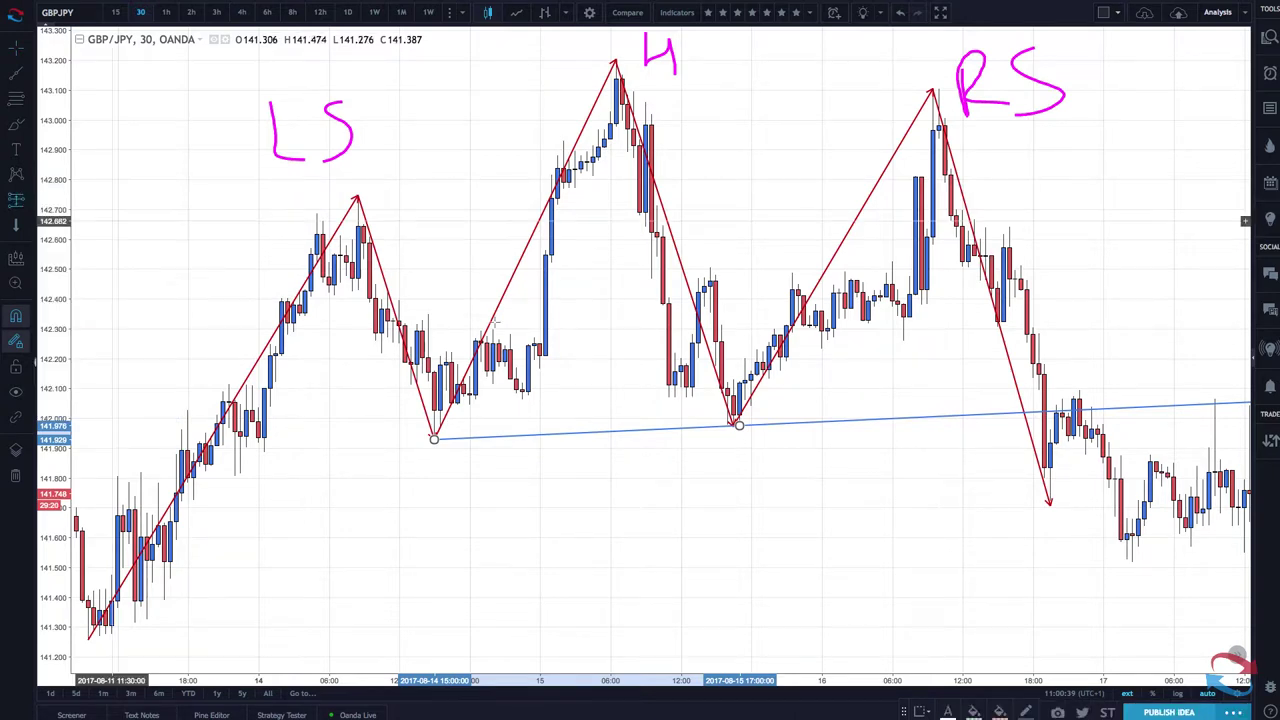
{"action": "left_click", "coordinate": [1044, 467]}
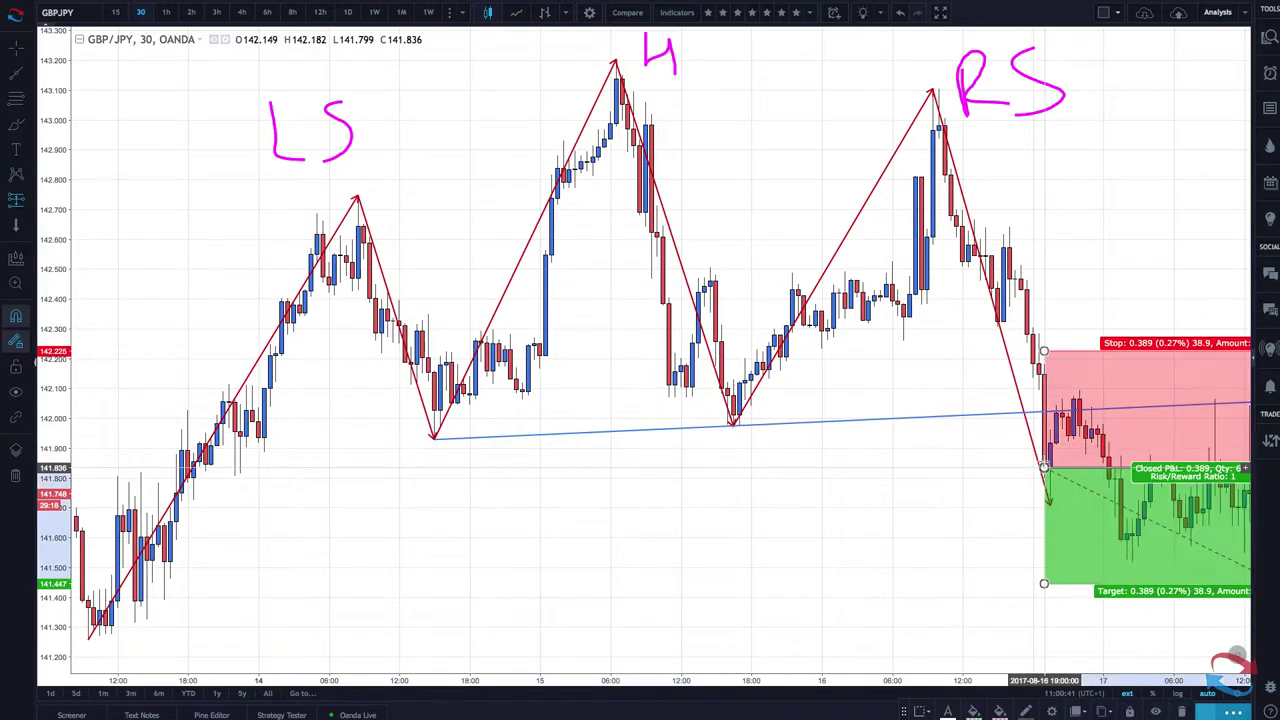
{"action": "scroll", "coordinate": [1100, 491], "scroll_direction": "down", "scroll_amount": 5}
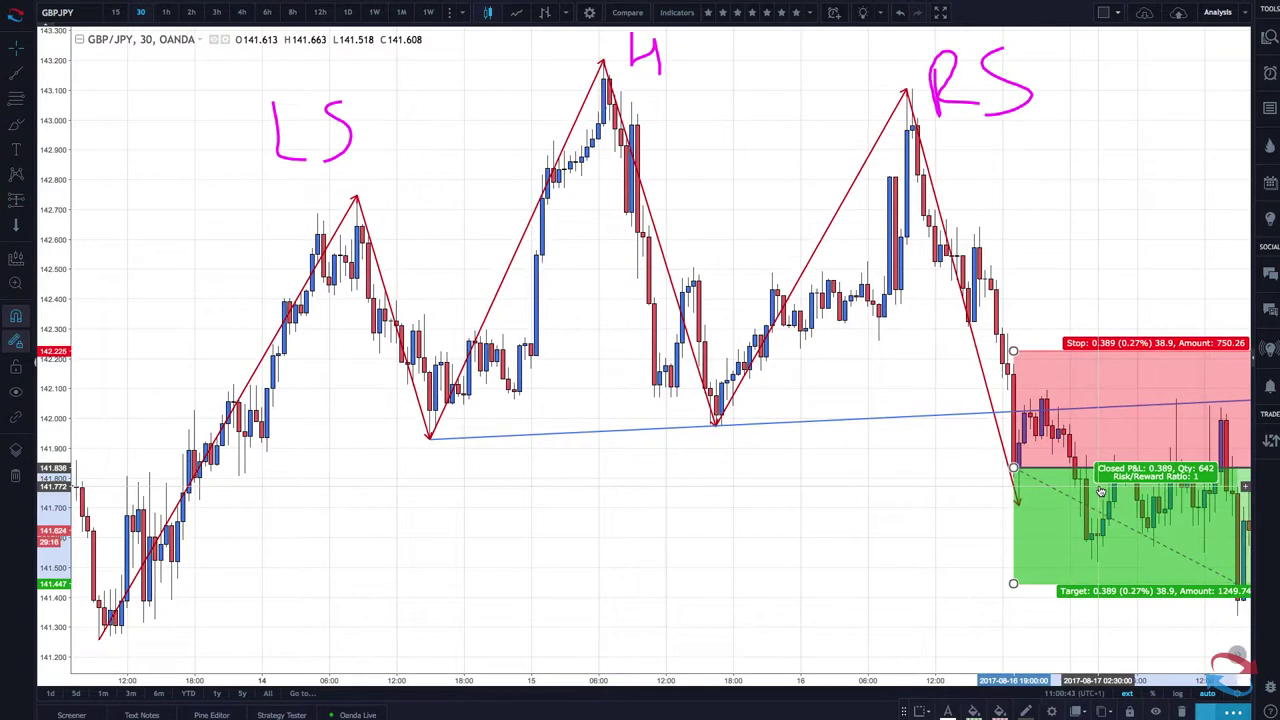
{"action": "scroll", "coordinate": [1100, 491], "scroll_direction": "down", "scroll_amount": 5}
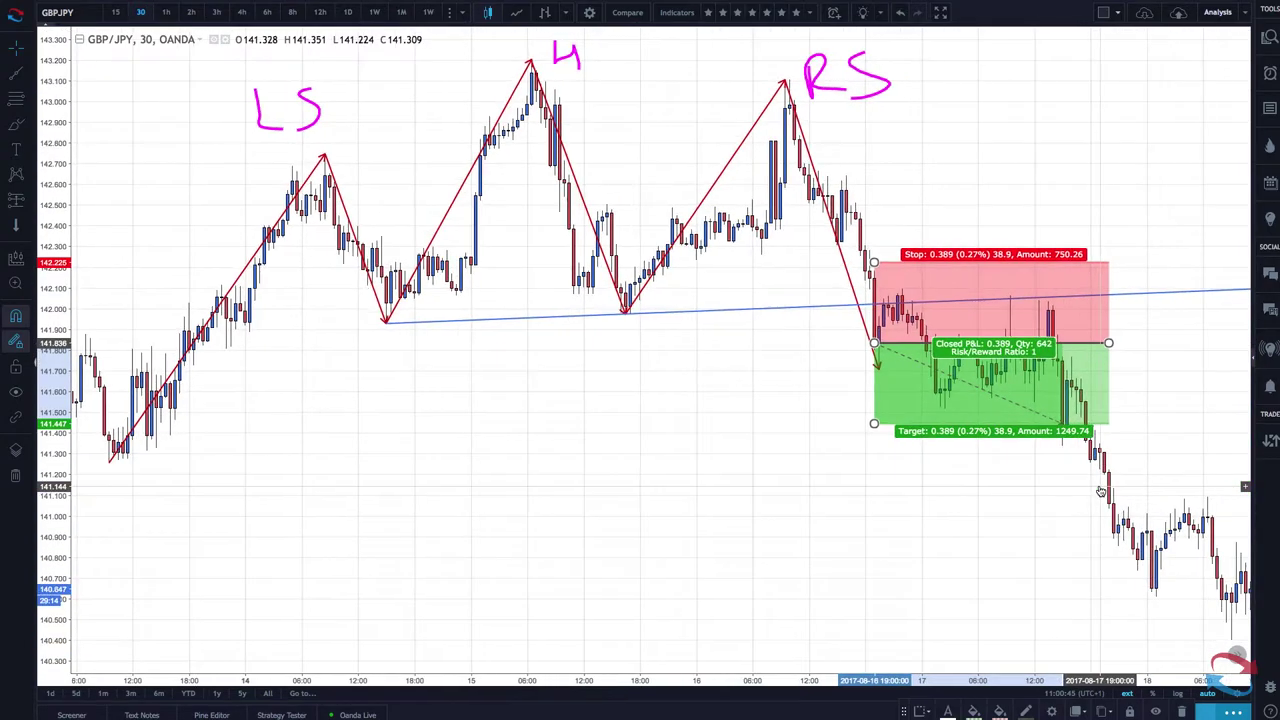
{"action": "scroll", "coordinate": [1100, 491], "scroll_direction": "down", "scroll_amount": 4}
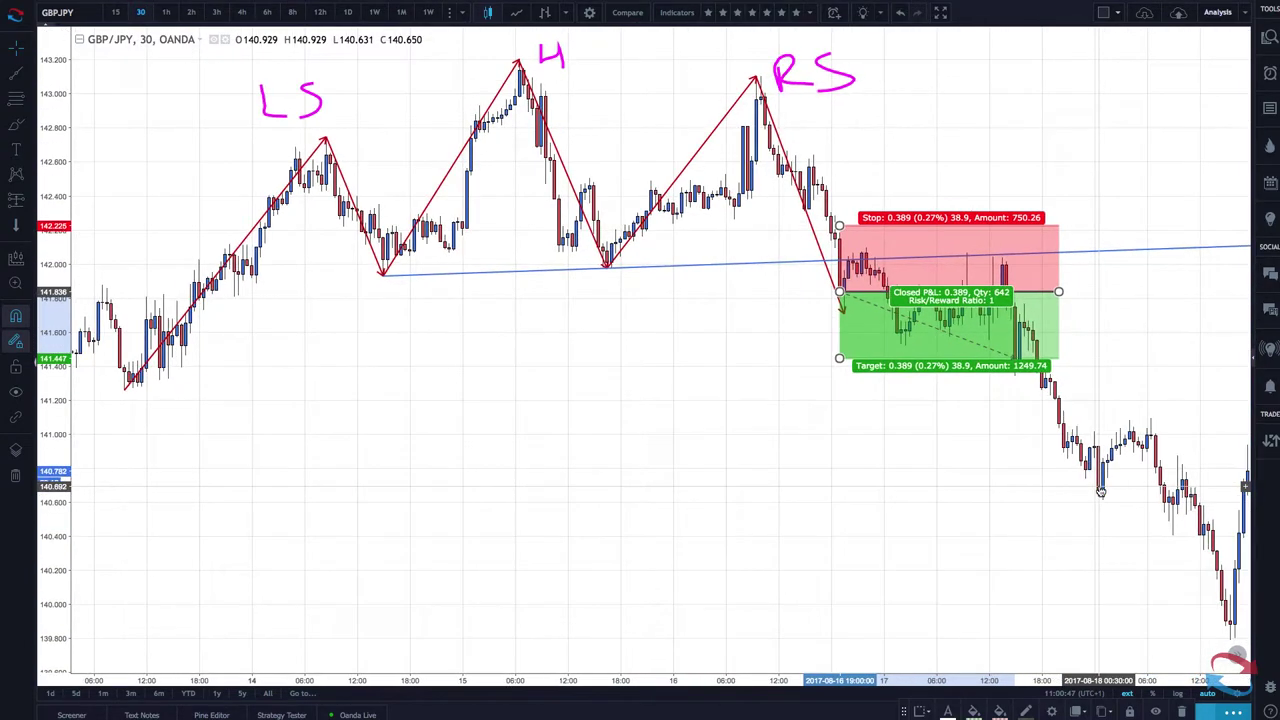
Raise the short position's stop to 0.844, giving a 0.389 target and 0.46 risk/reward.
{"action": "right_click", "coordinate": [1110, 190]}
{"action": "left_click", "coordinate": [933, 200]}
{"action": "left_click", "coordinate": [891, 229]}
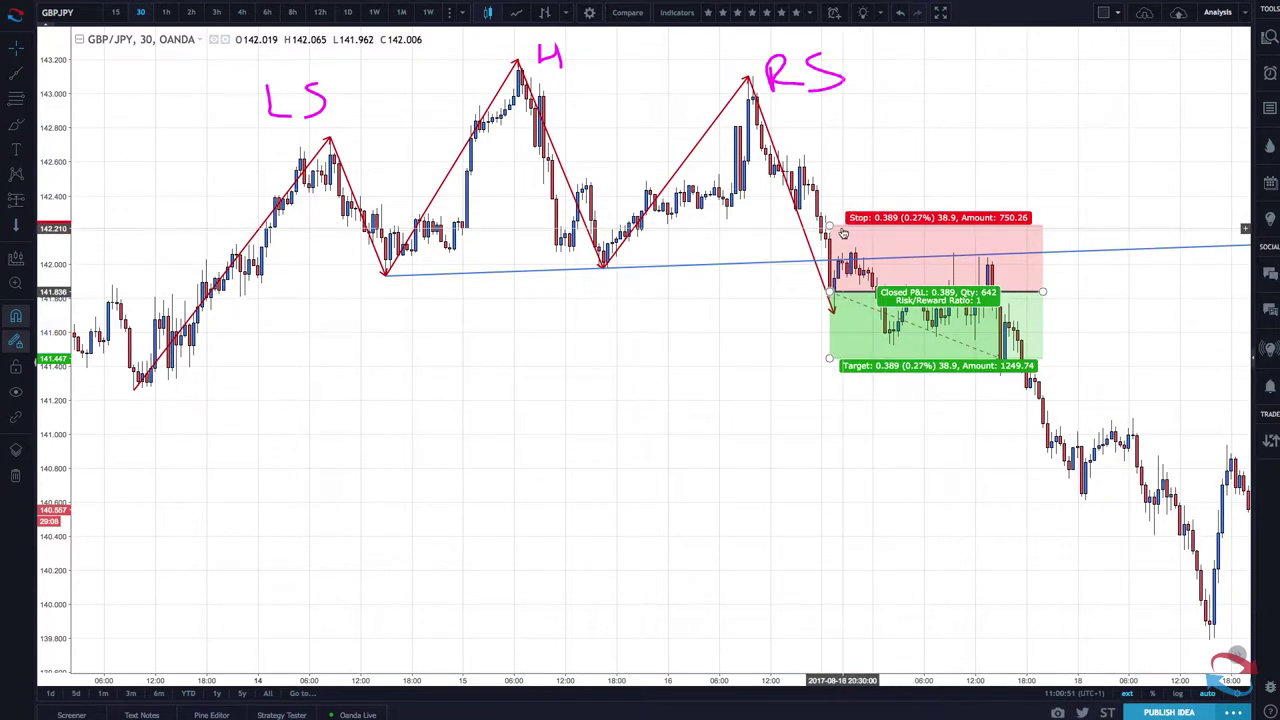
{"action": "left_click_drag", "start_coordinate": [829, 228], "coordinate": [826, 148]}
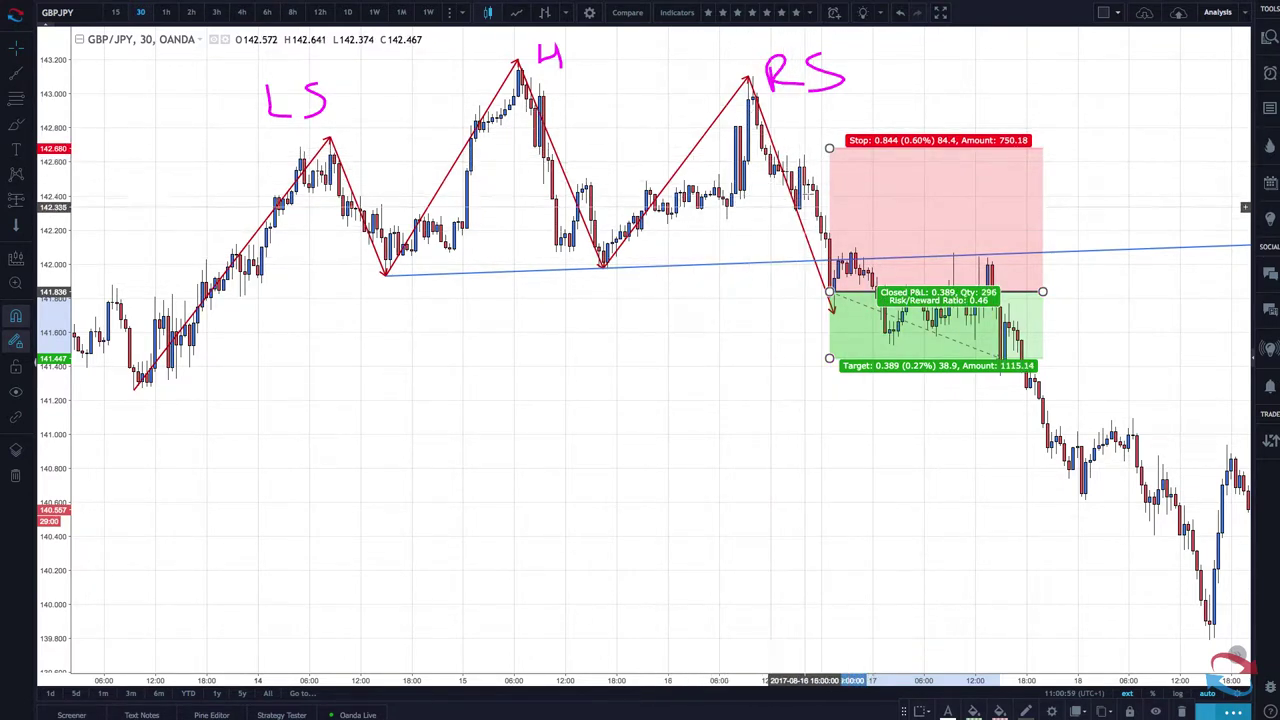
{"action": "mouse_move", "coordinate": [829, 148]}
{"action": "left_mouse_down"}
{"action": "mouse_move", "coordinate": [860, 50]}
{"action": "mouse_move", "coordinate": [830, 92]}
{"action": "mouse_move", "coordinate": [845, 252]}
{"action": "mouse_move", "coordinate": [828, 148]}
{"action": "mouse_move", "coordinate": [840, 147]}
{"action": "left_mouse_up"}
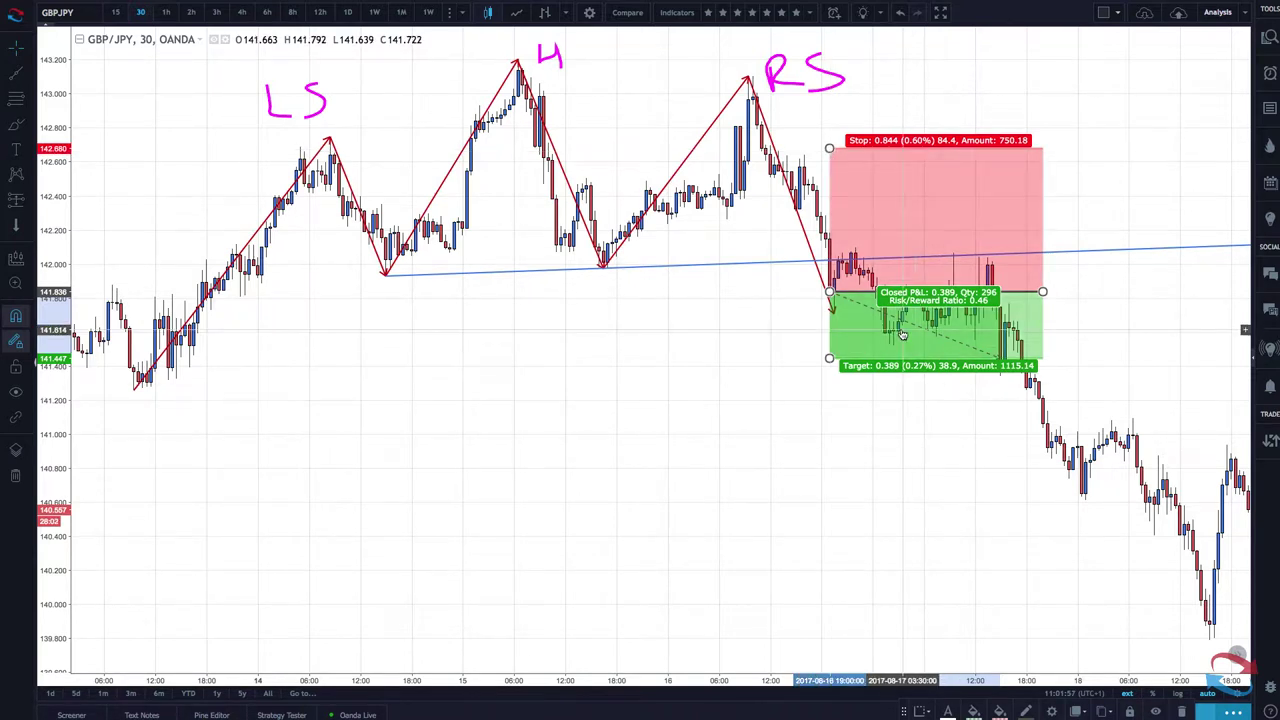
Lower the target to a 2.17 risk/reward, review it, then delete the short-position box.
{"action": "left_click_drag", "start_coordinate": [829, 358], "coordinate": [826, 605]}
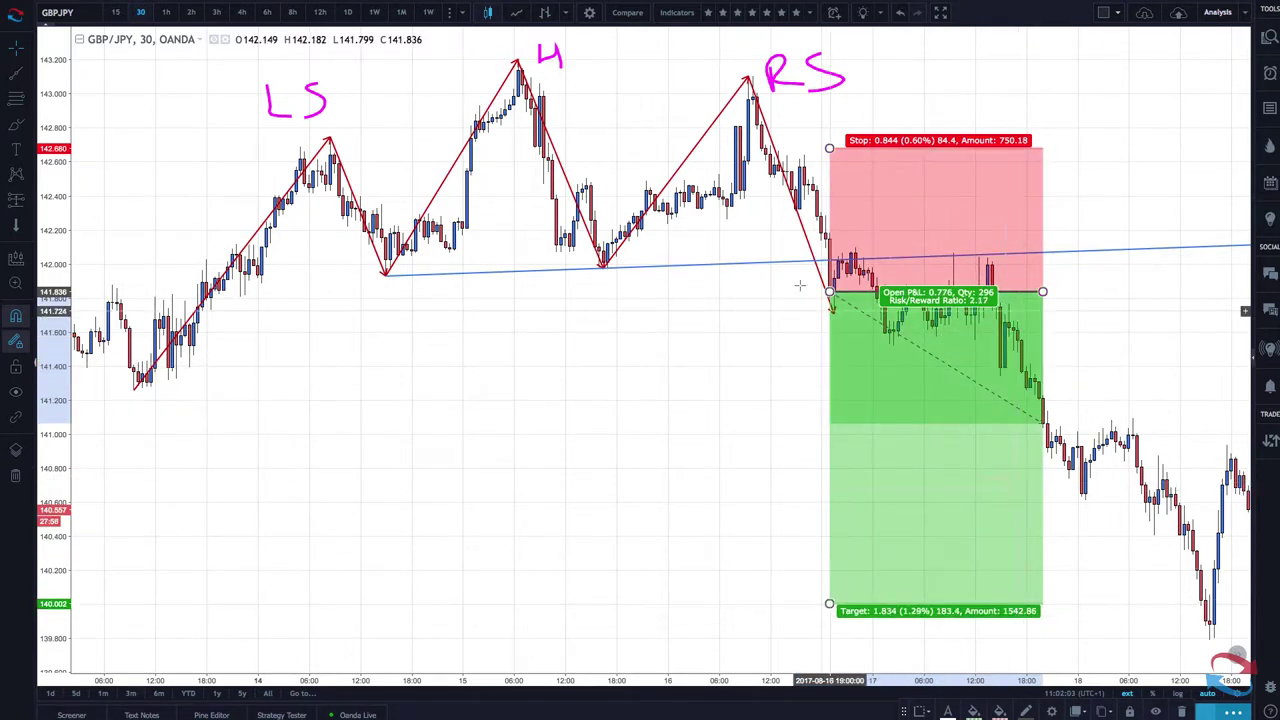
{"action": "scroll", "coordinate": [757, 254], "scroll_direction": "up", "scroll_amount": 3}
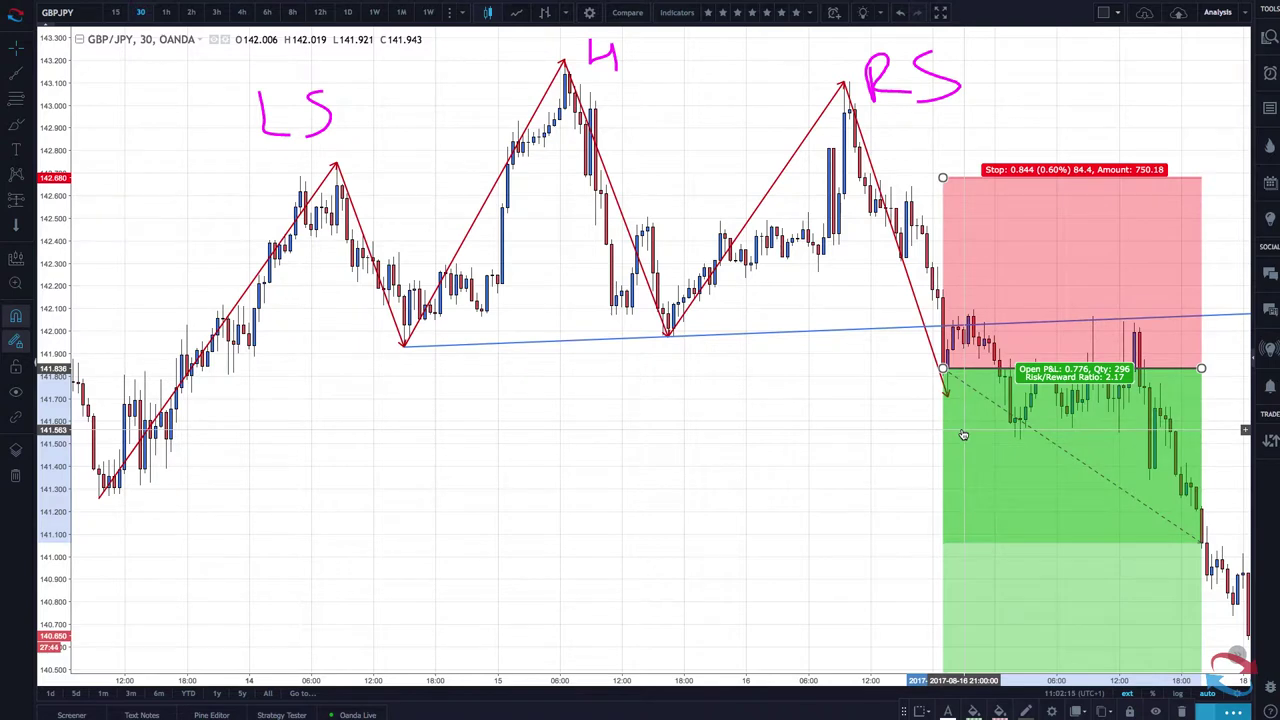
{"action": "key", "text": "Delete"}
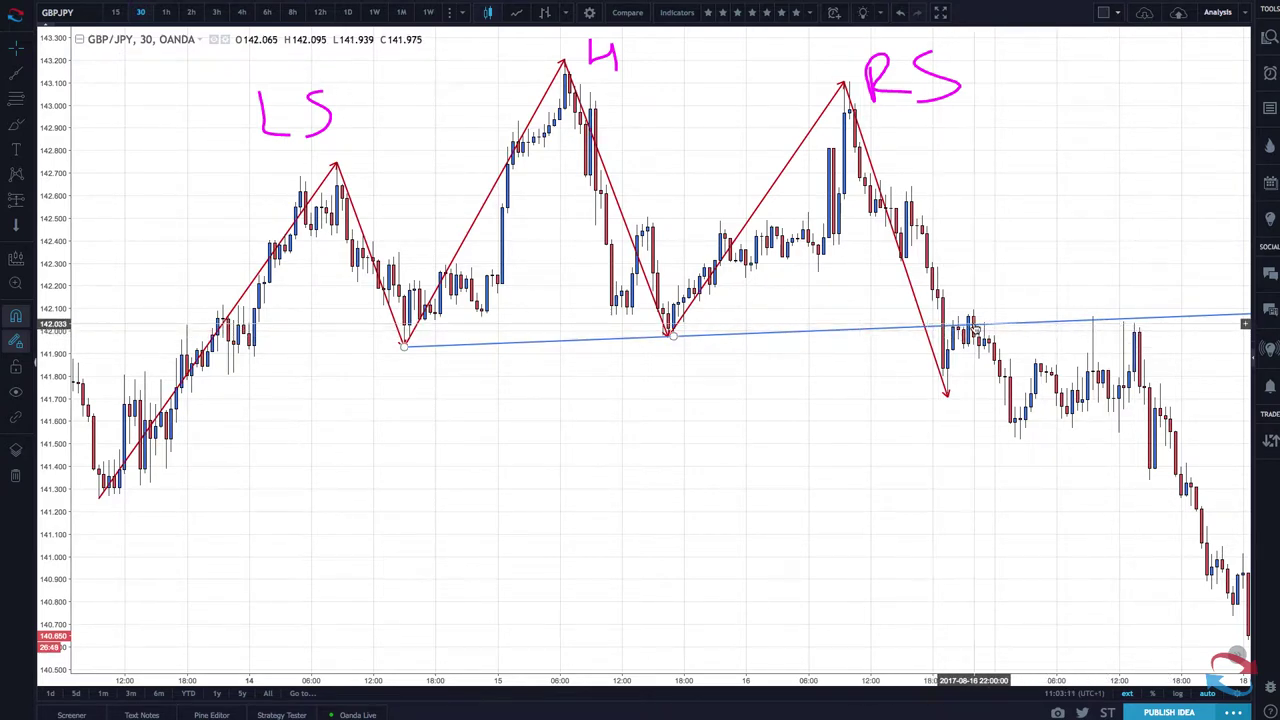
{"action": "scroll", "coordinate": [960, 345], "scroll_direction": "up", "scroll_amount": 3}
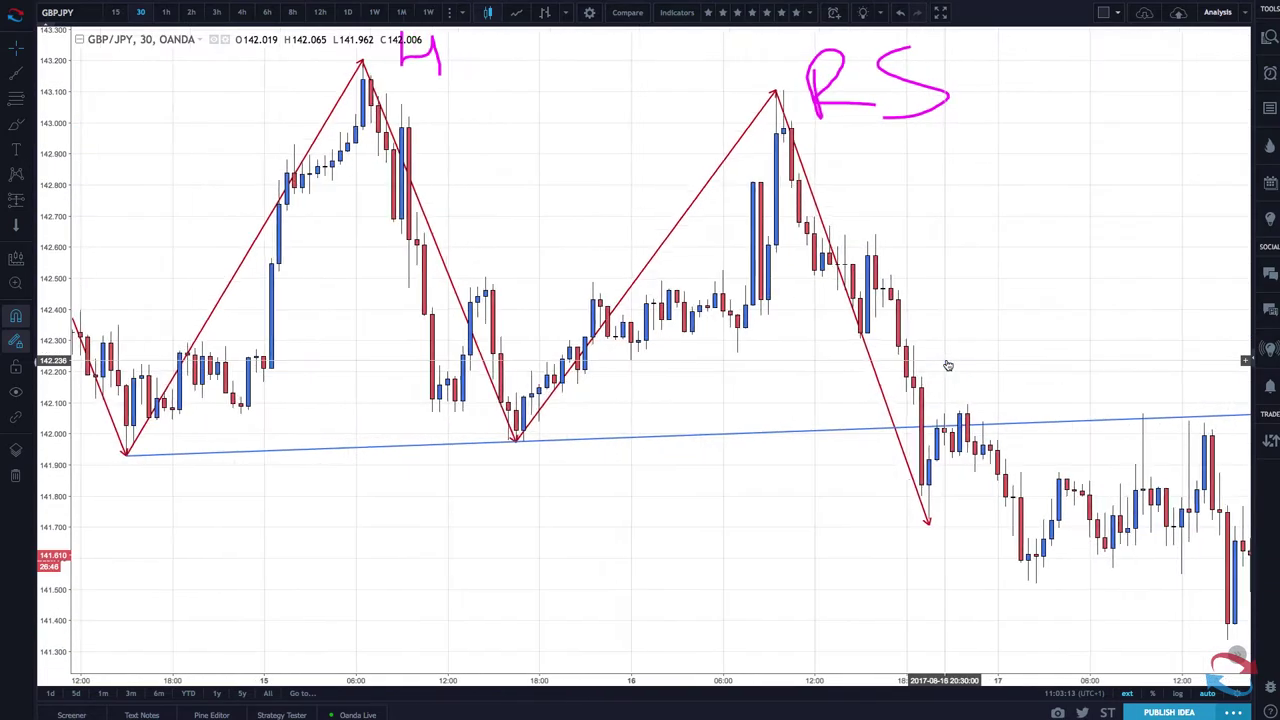
{"action": "scroll", "coordinate": [948, 365], "scroll_direction": "up", "scroll_amount": 2}
{"action": "scroll", "coordinate": [948, 365], "scroll_direction": "left", "scroll_amount": 3}
{"action": "scroll", "coordinate": [948, 365], "scroll_direction": "down", "scroll_amount": 2}
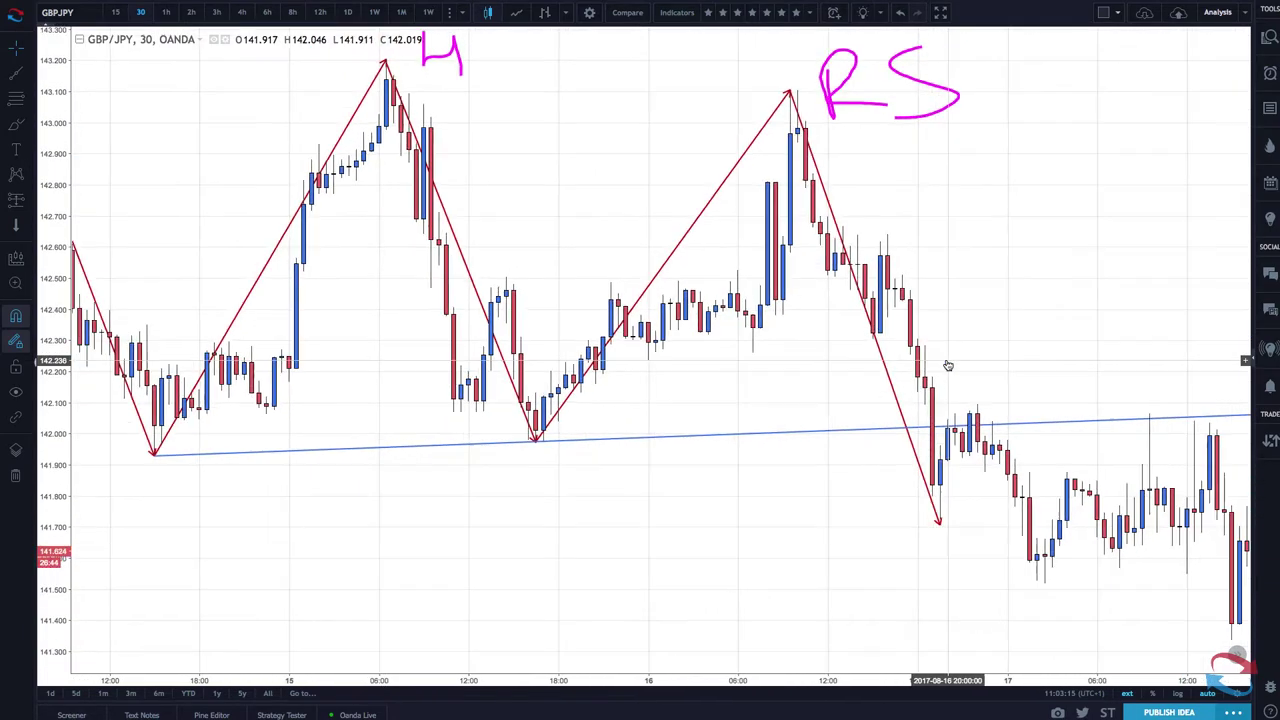
{"action": "scroll", "coordinate": [948, 365], "scroll_direction": "down", "scroll_amount": 1}
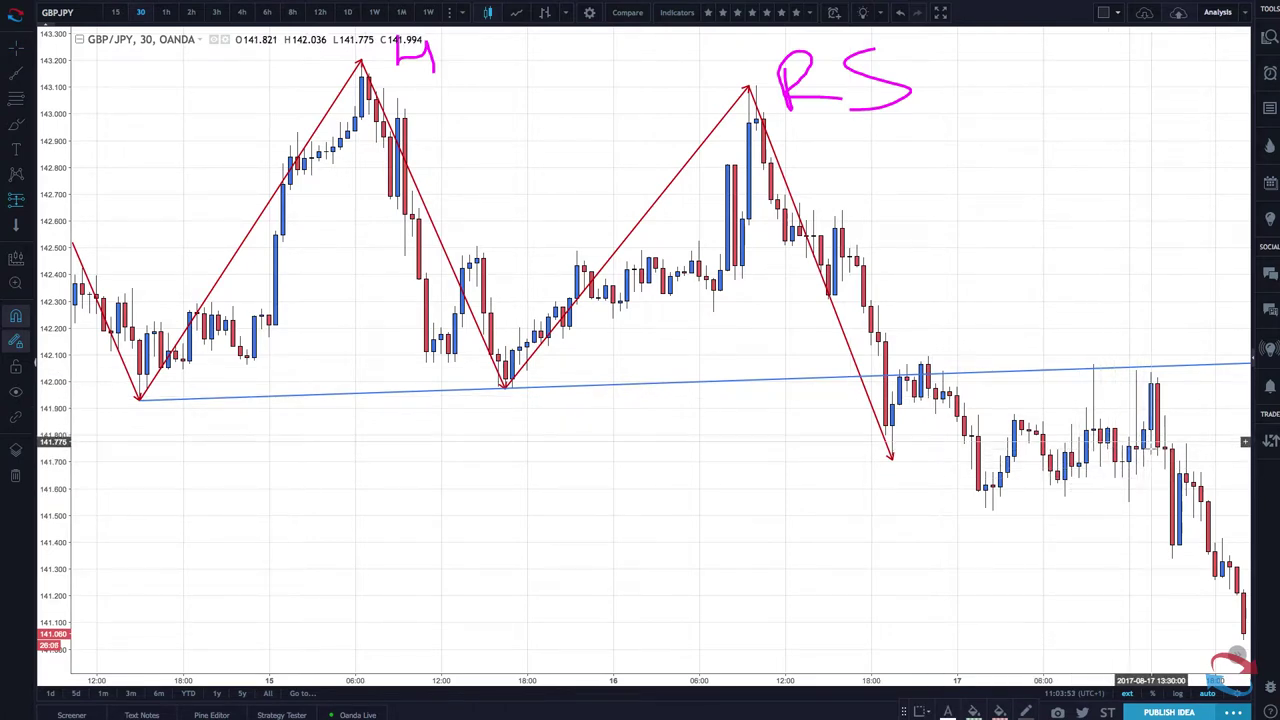
Place a short position near the latest candles and nudge its stop level.
{"action": "left_click", "coordinate": [1157, 447]}
{"action": "scroll", "coordinate": [1187, 411], "scroll_direction": "down", "scroll_amount": 2}
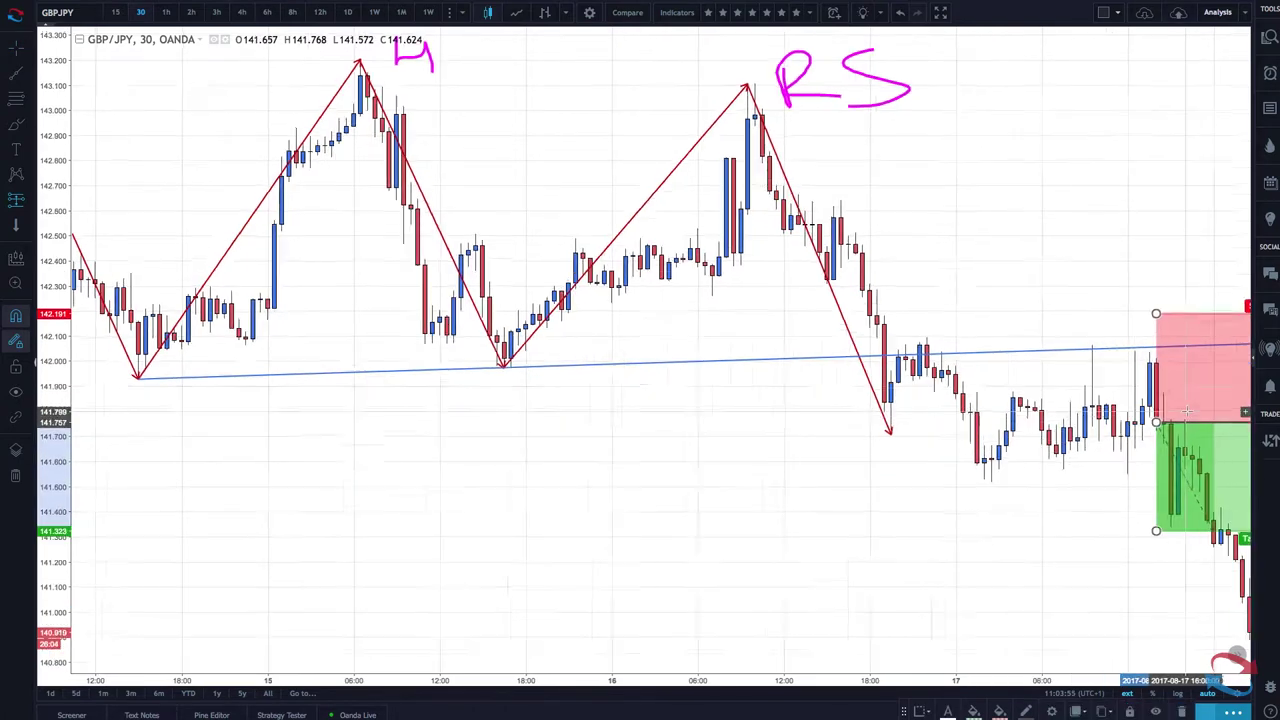
{"action": "scroll", "coordinate": [1187, 411], "scroll_direction": "down", "scroll_amount": 3}
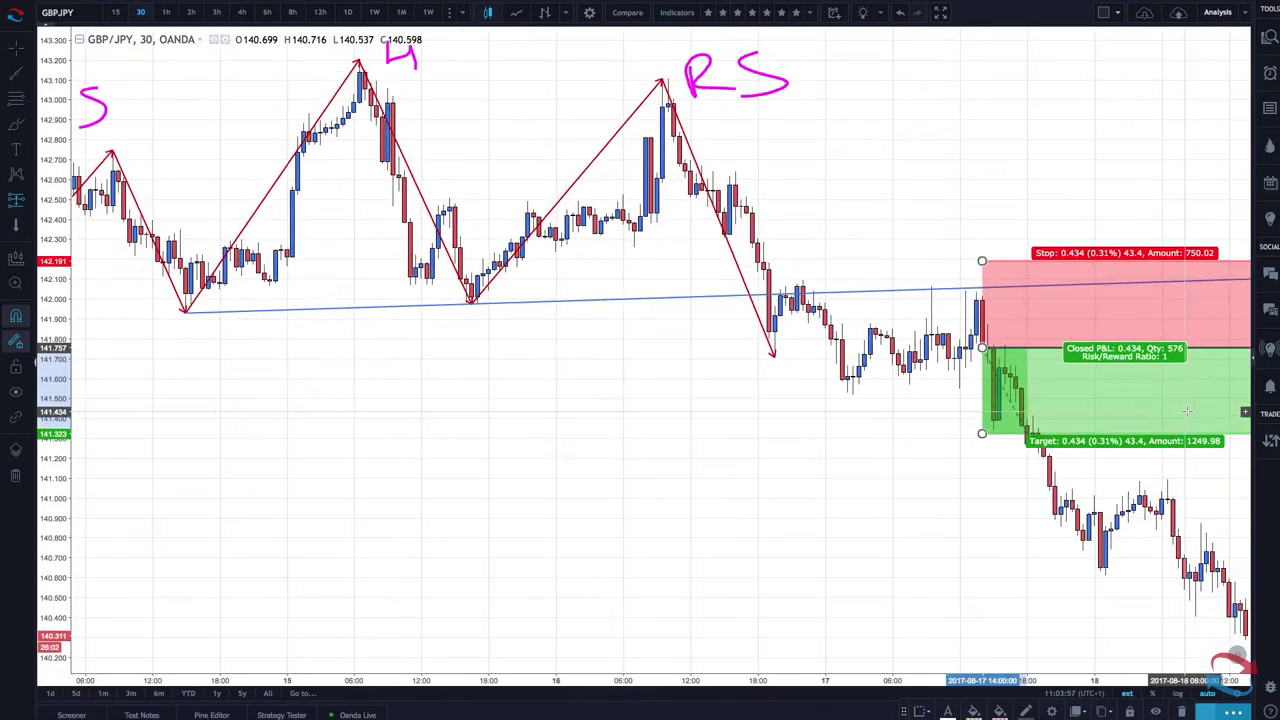
{"action": "scroll", "coordinate": [1187, 411], "scroll_direction": "down", "scroll_amount": 2}
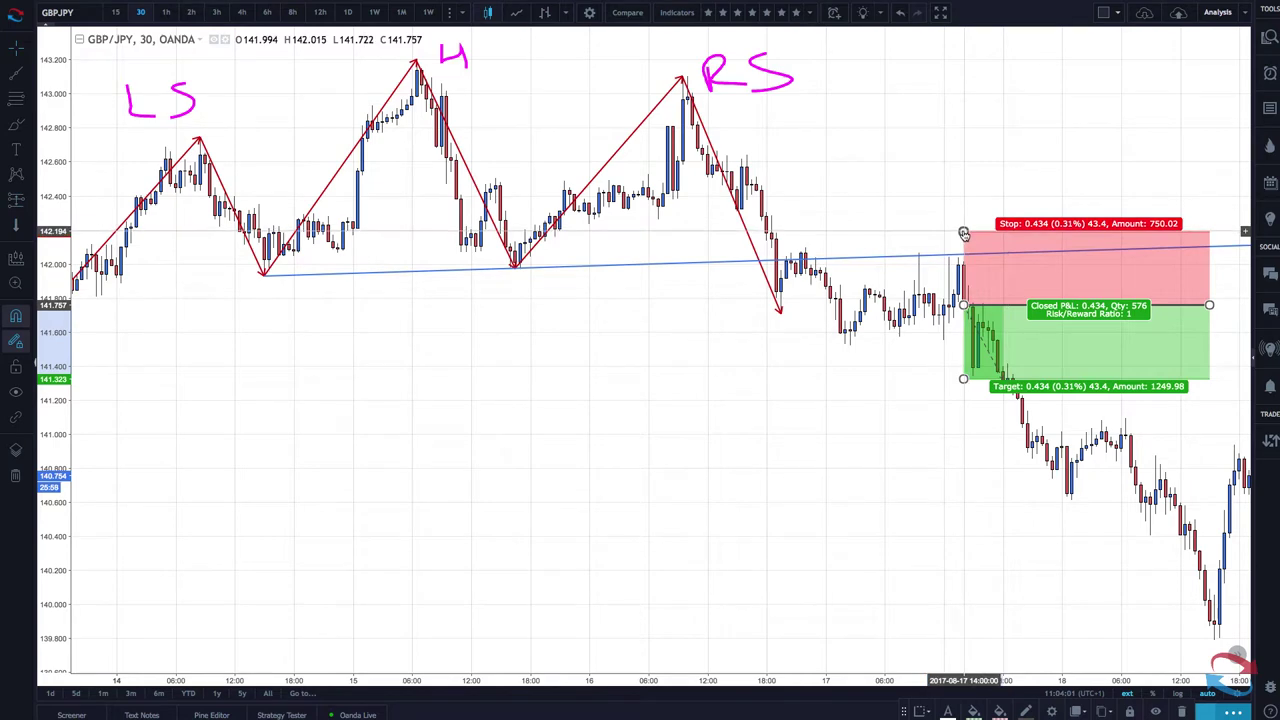
{"action": "left_click_drag", "start_coordinate": [963, 232], "coordinate": [941, 228]}
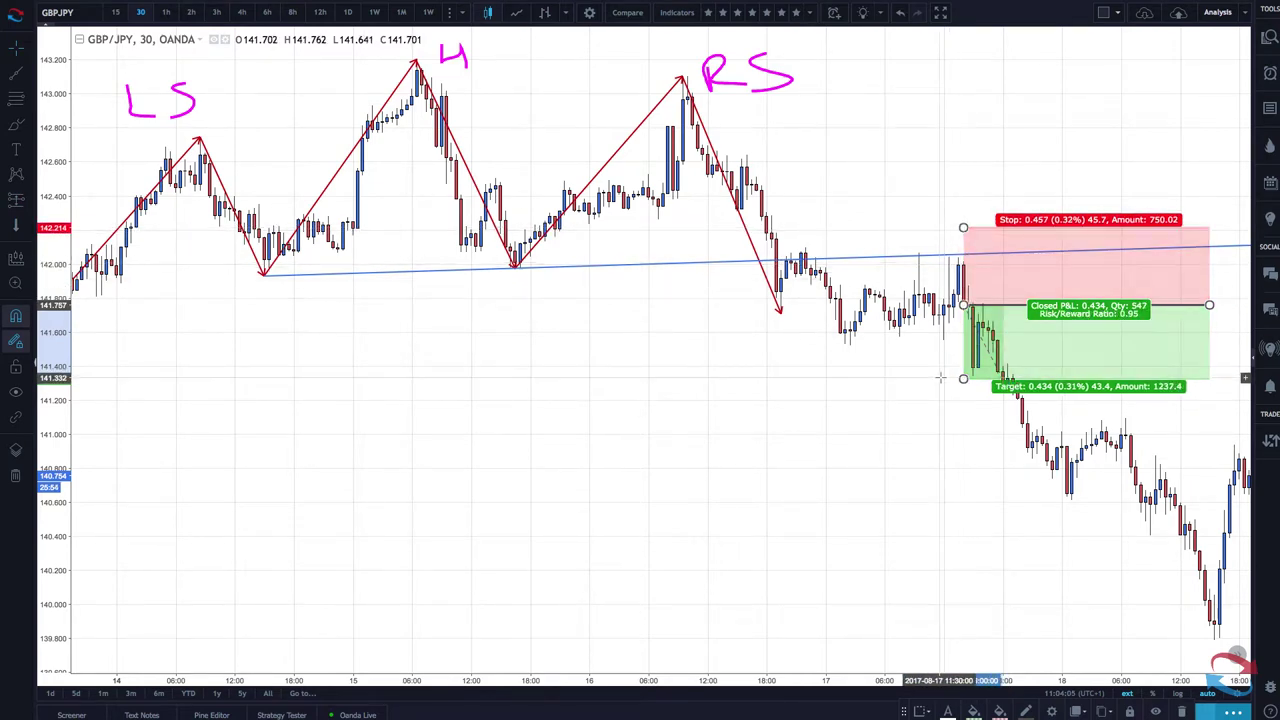
Lower the short position's target to the later low for a 4:1 risk/reward.
{"action": "scroll", "coordinate": [1018, 382], "scroll_direction": "down", "scroll_amount": 1}
{"action": "scroll", "coordinate": [1018, 382], "scroll_direction": "down", "scroll_amount": 1}
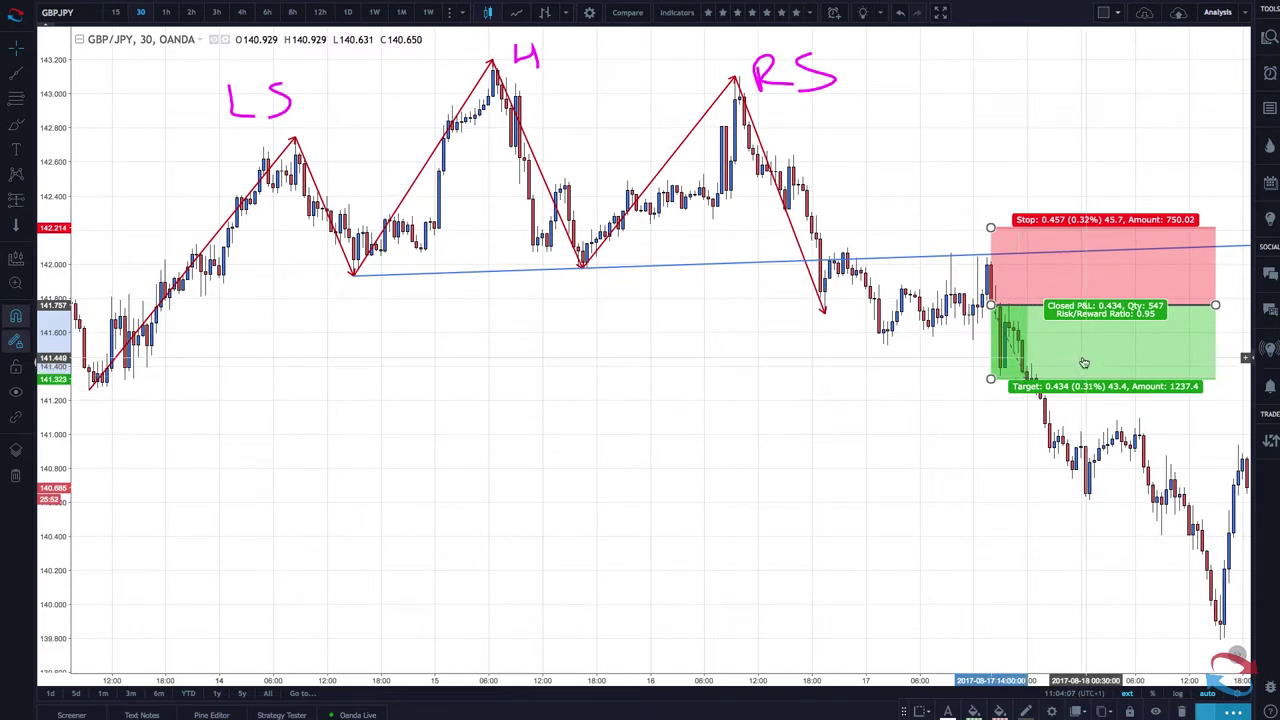
{"action": "left_click_drag", "start_coordinate": [989, 381], "coordinate": [993, 618]}
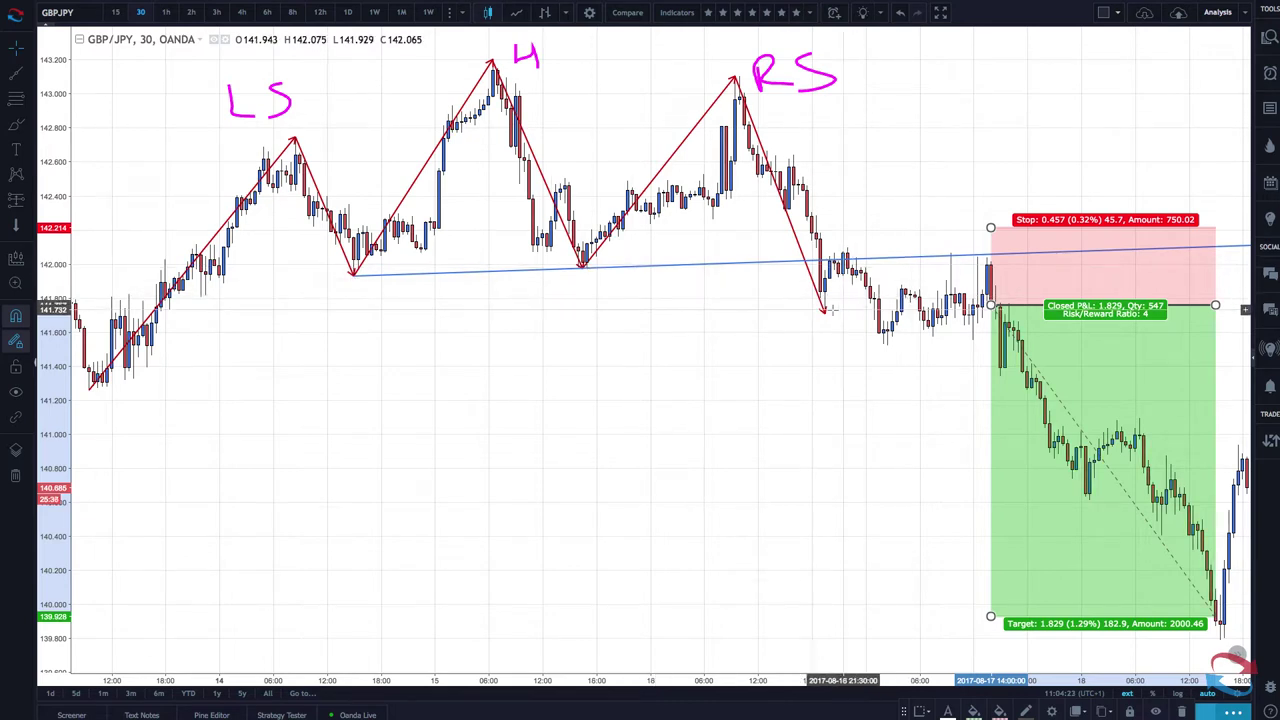
Extend the right shoulder's downward leg to a lower endpoint.
{"action": "left_click_drag", "start_coordinate": [824, 312], "coordinate": [923, 595]}
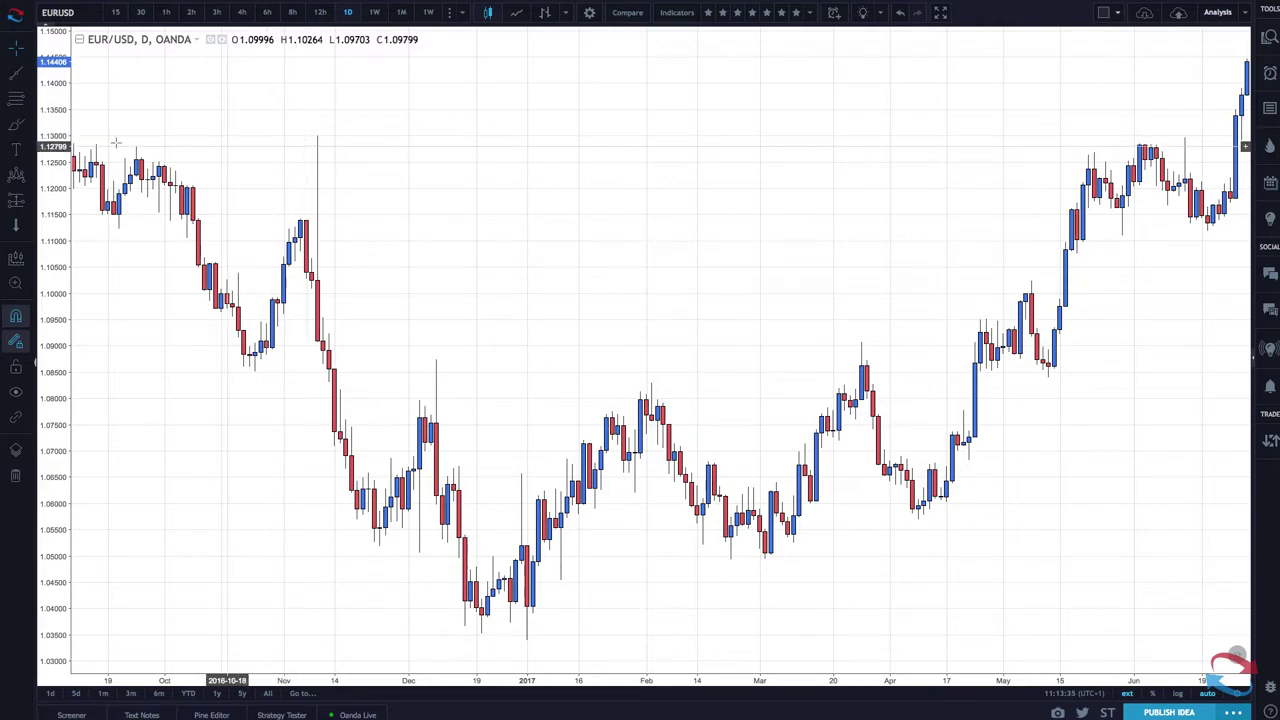
Bring up the chart patterns flyout from the left drawing toolbar.
{"action": "scroll", "coordinate": [345, 157], "scroll_direction": "up", "scroll_amount": 5}
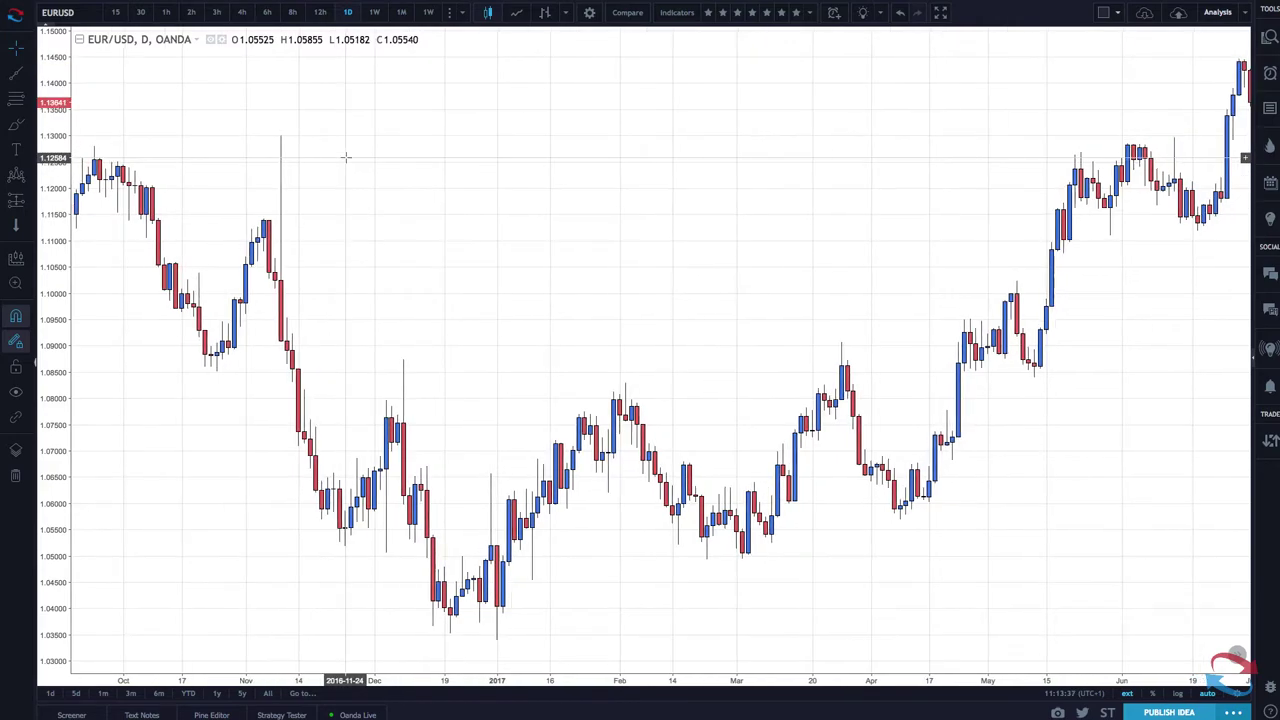
{"action": "scroll", "coordinate": [345, 157], "scroll_direction": "down", "scroll_amount": 5}
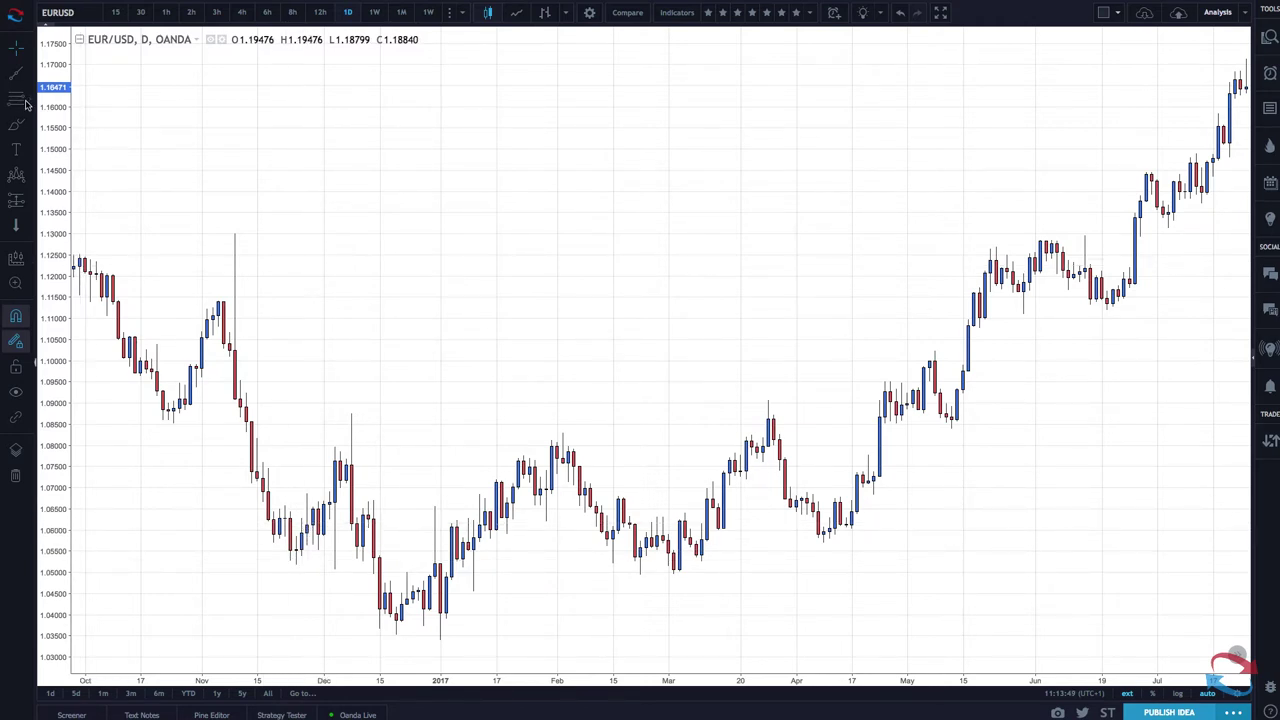
{"action": "left_click", "coordinate": [30, 178]}
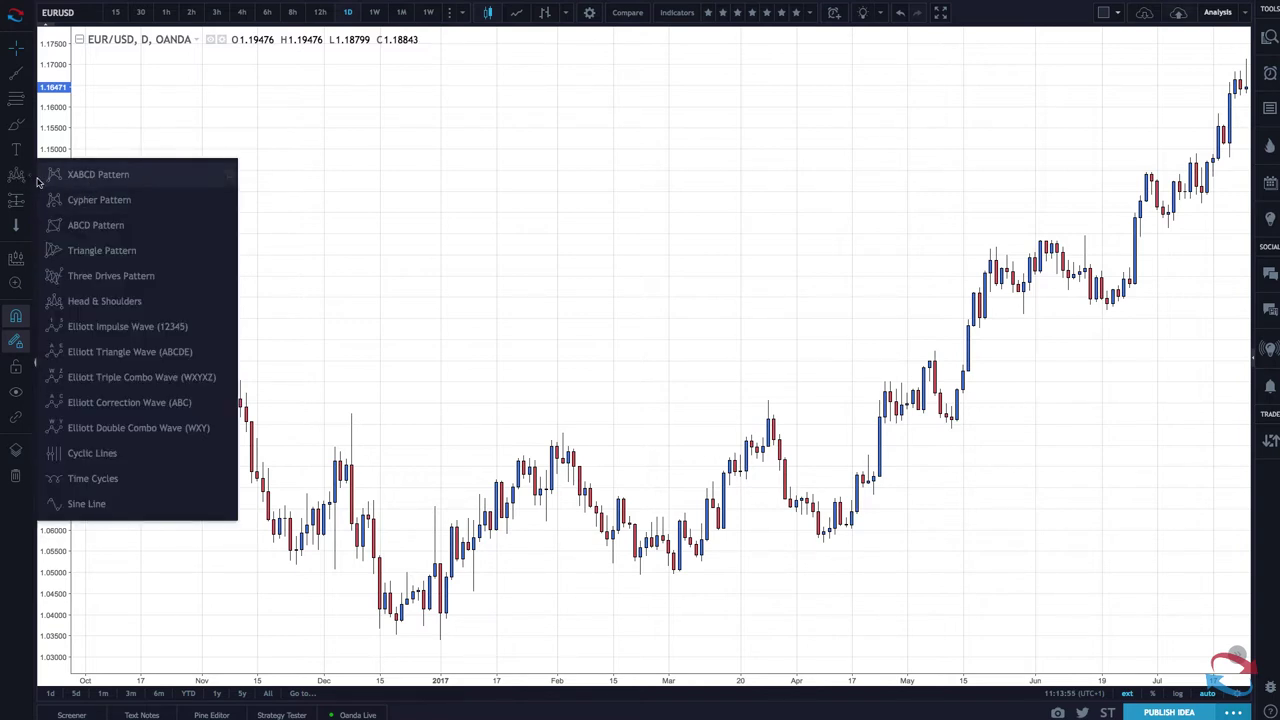
Draw a Head & Shoulders across seven swings from the November high to the March breakout.
{"action": "left_click", "coordinate": [96, 306]}
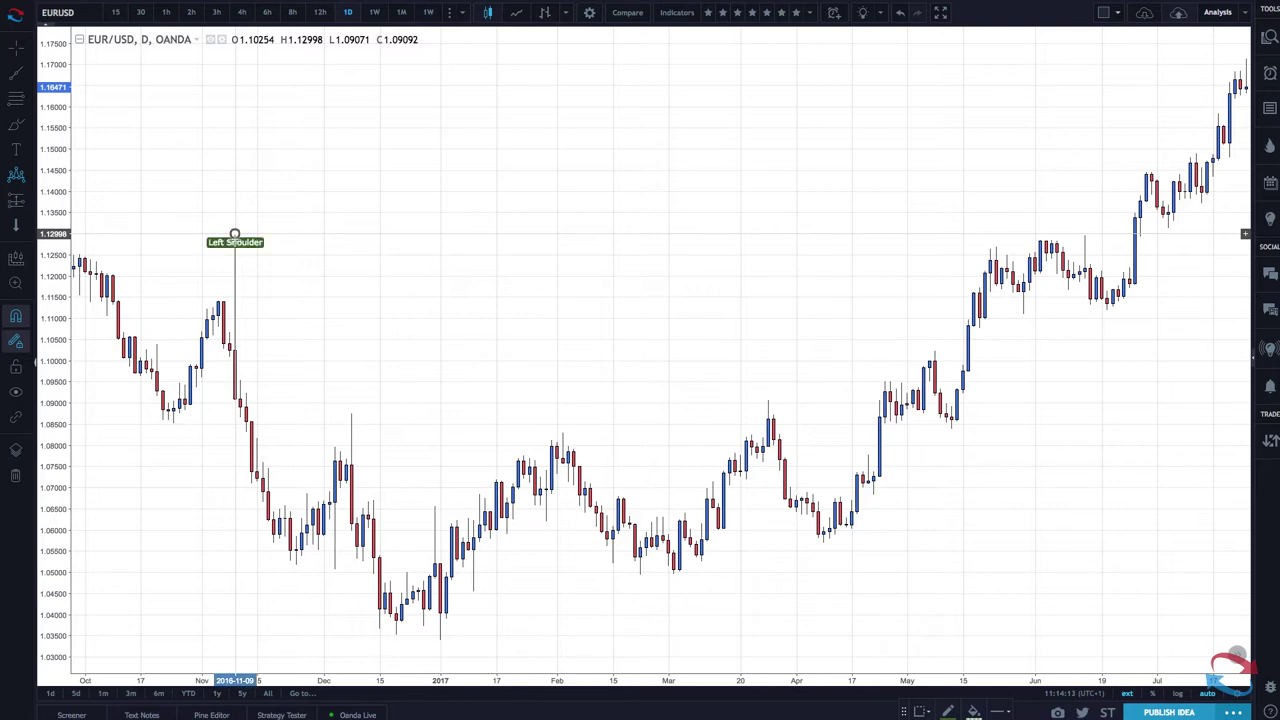
{"action": "left_click", "coordinate": [235, 234]}
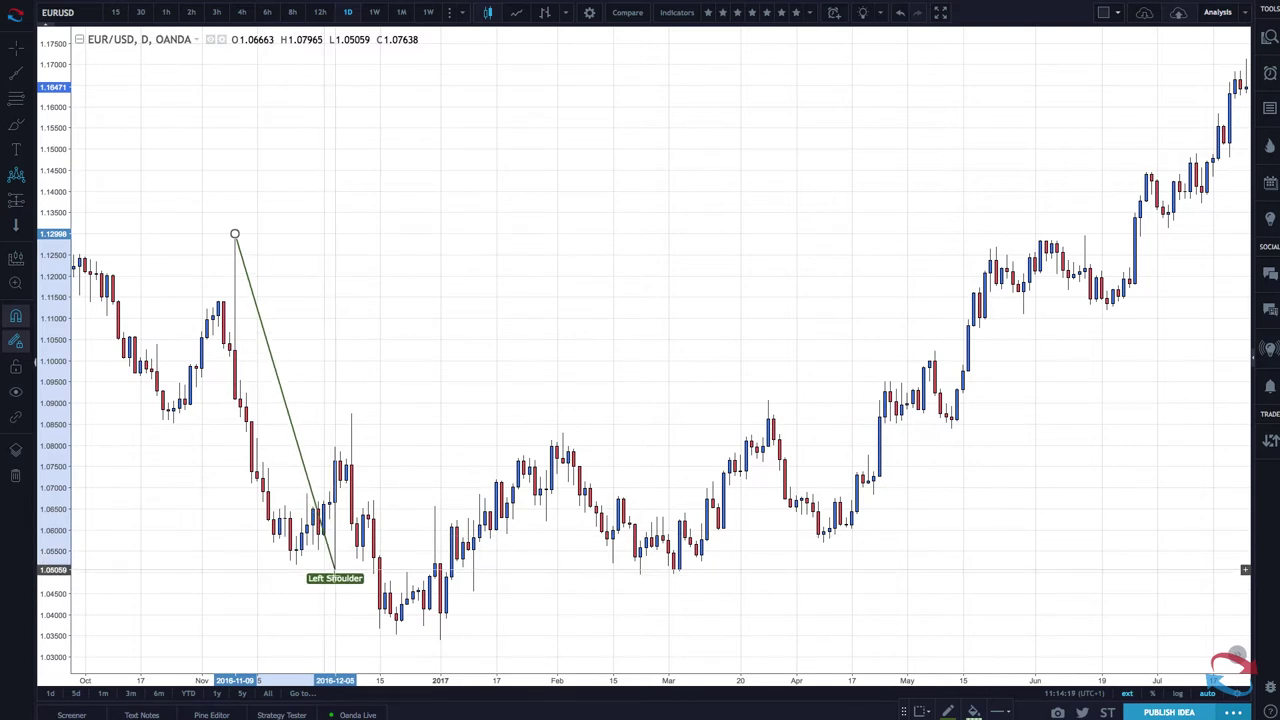
{"action": "left_click", "coordinate": [335, 570]}
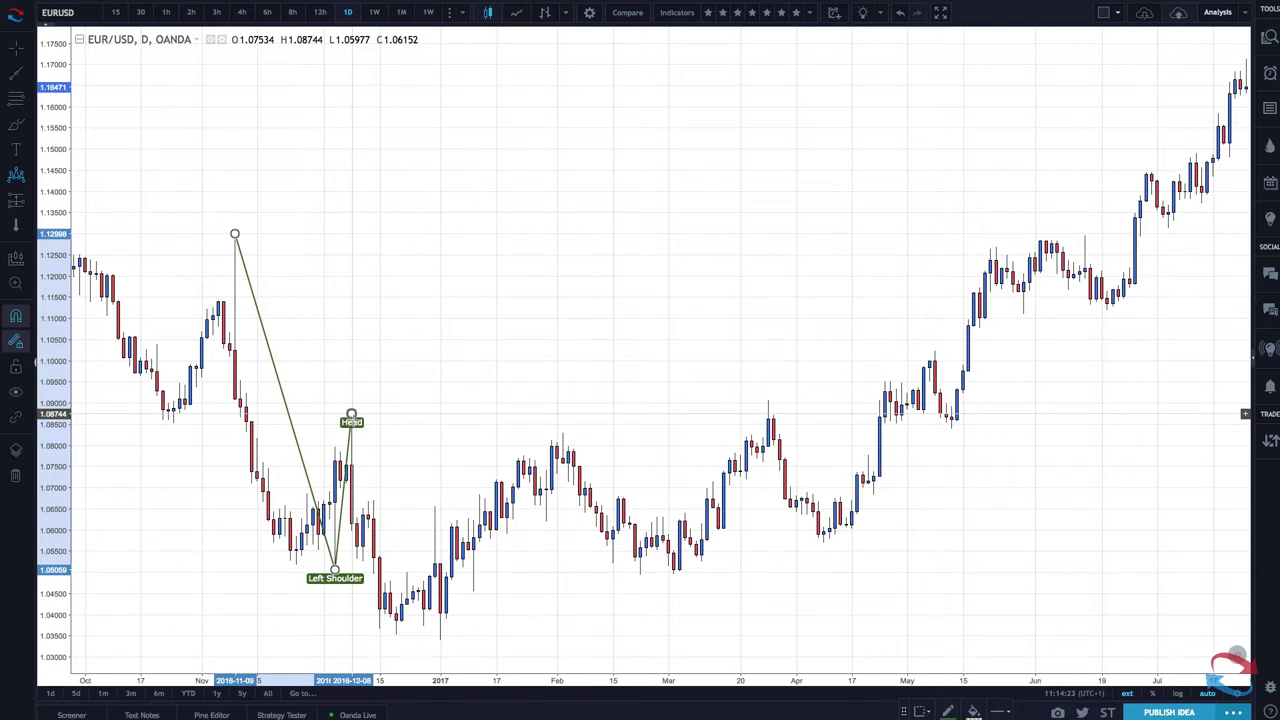
{"action": "left_click", "coordinate": [351, 414]}
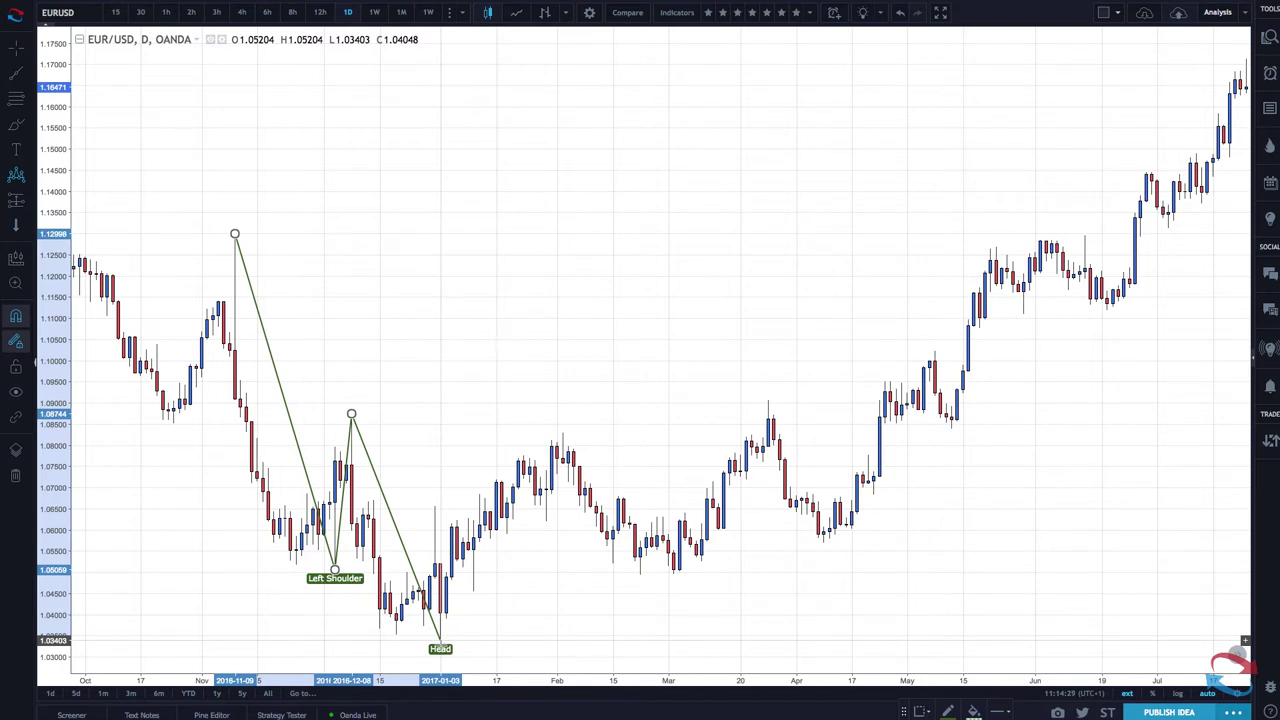
{"action": "left_click", "coordinate": [440, 640]}
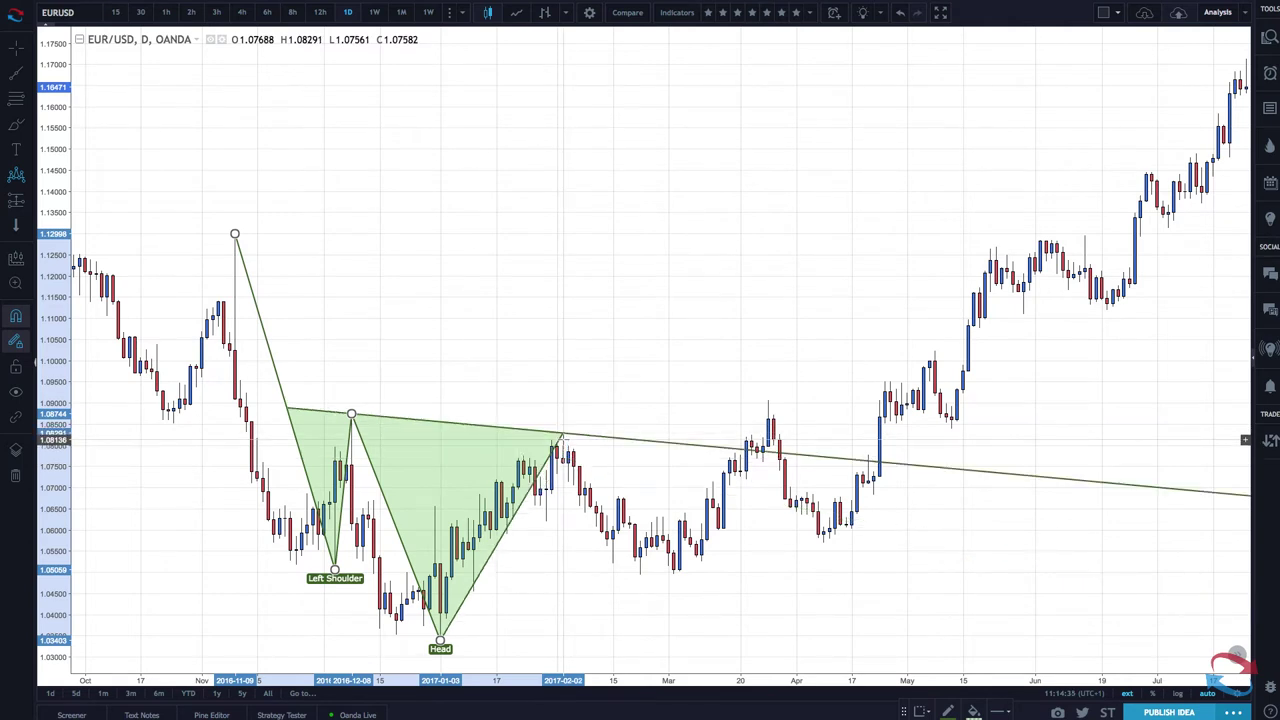
{"action": "left_click", "coordinate": [563, 436]}
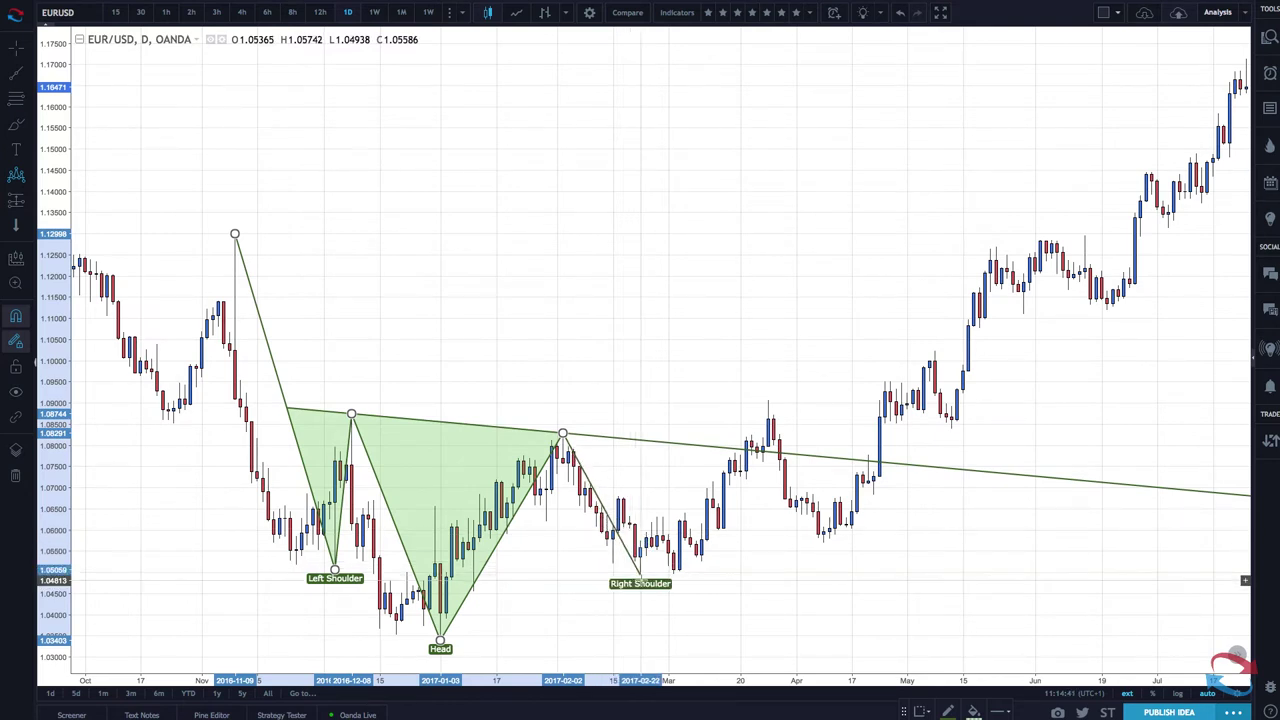
{"action": "left_click", "coordinate": [640, 575]}
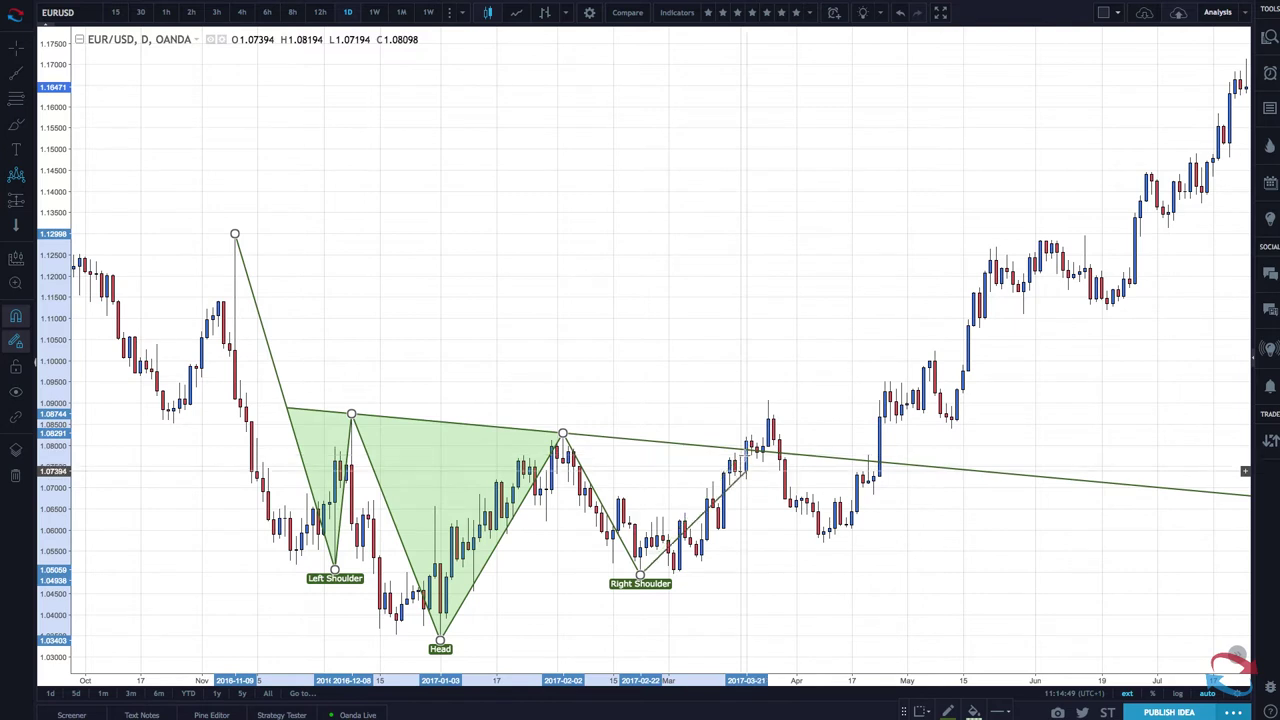
{"action": "left_click", "coordinate": [746, 451]}
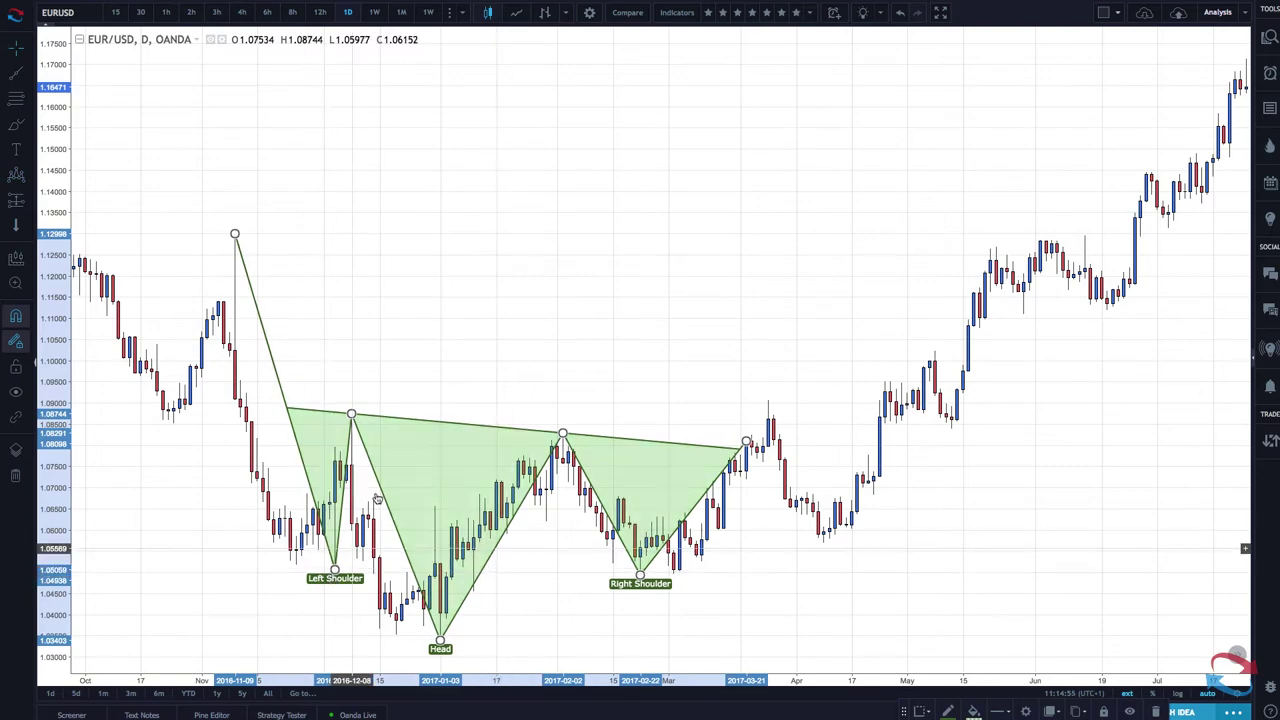
Select the Long Position tool in the left toolbar.
{"action": "scroll", "coordinate": [600, 560], "scroll_direction": "up", "scroll_amount": 3}
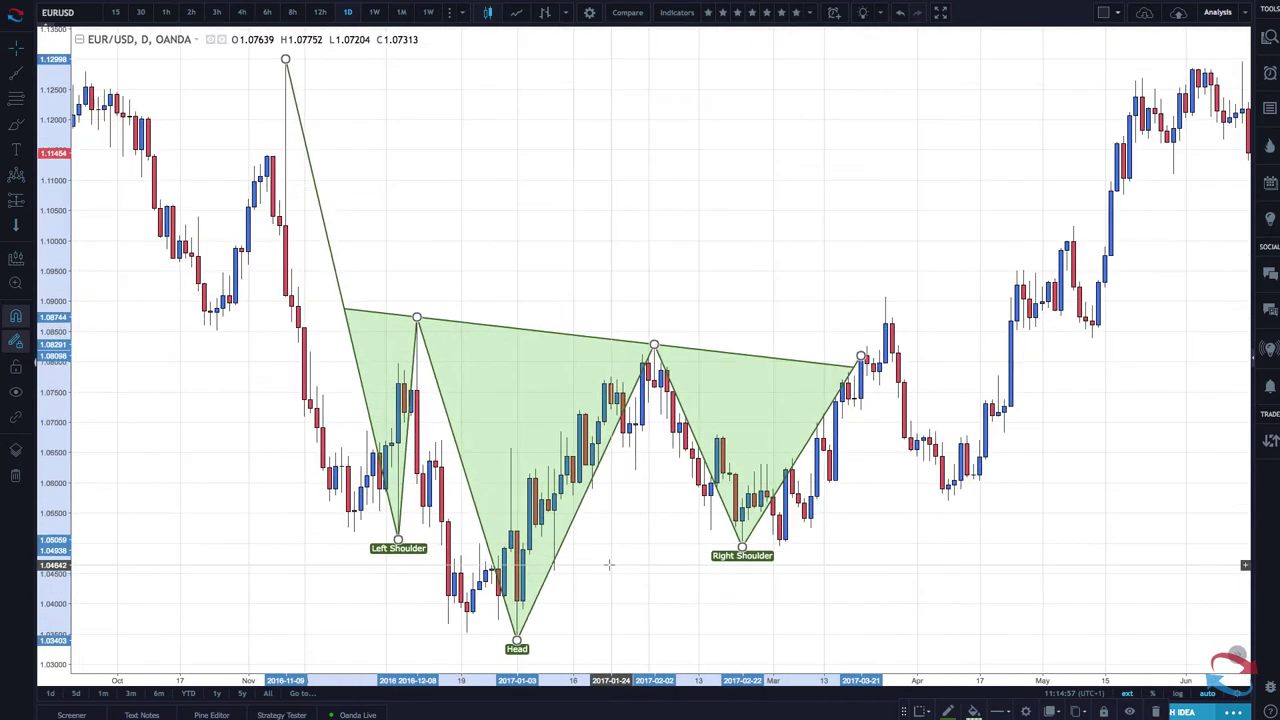
{"action": "scroll", "coordinate": [609, 565], "scroll_direction": "down", "scroll_amount": 2}
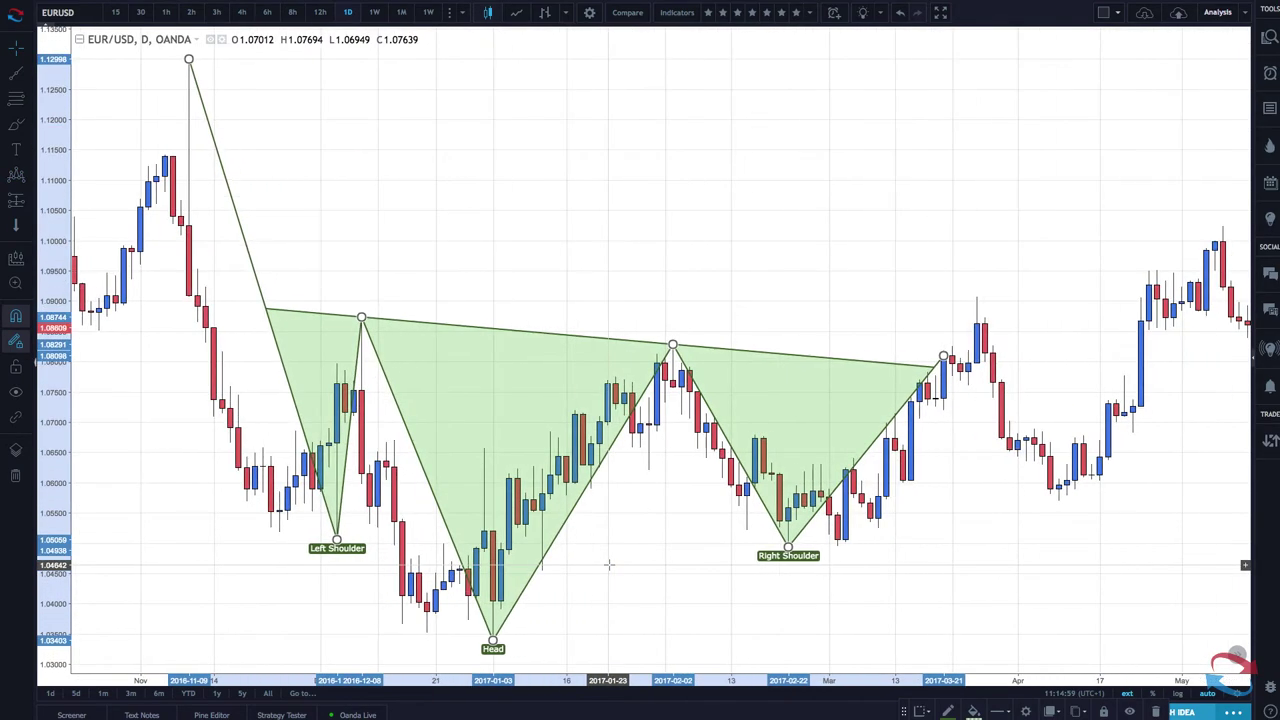
{"action": "scroll", "coordinate": [609, 565], "scroll_direction": "down", "scroll_amount": 1}
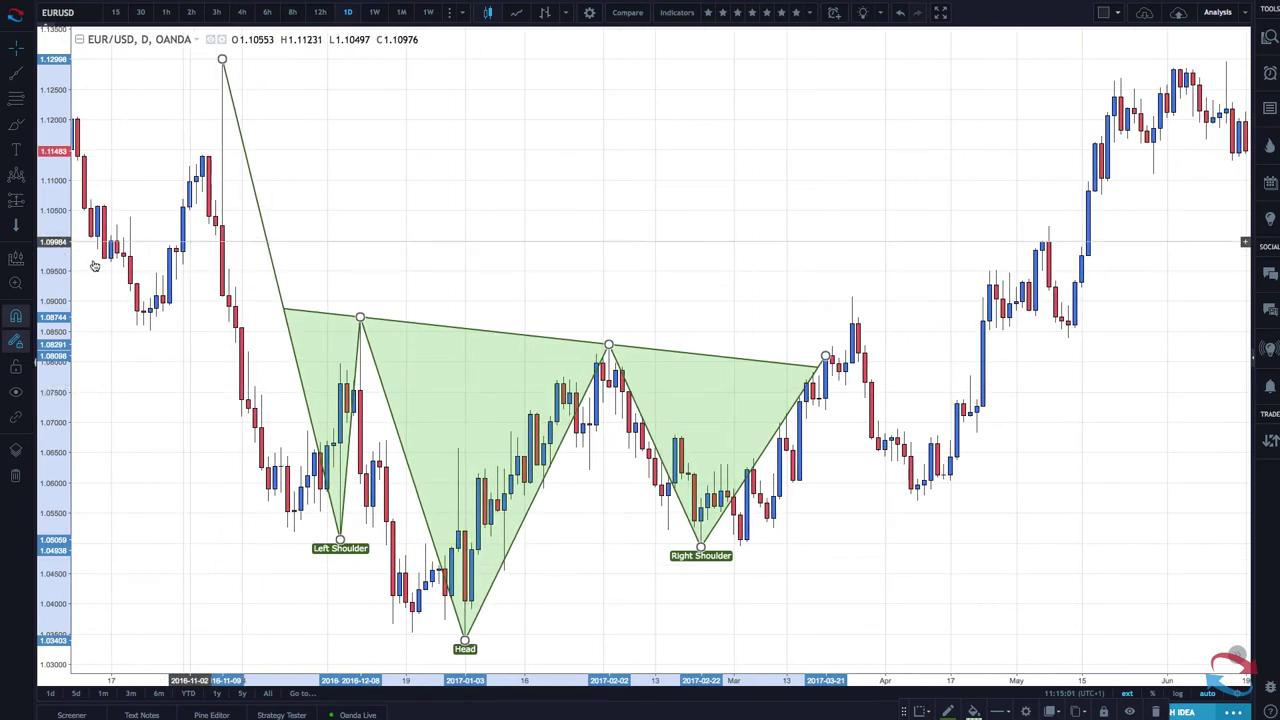
{"action": "left_click", "coordinate": [17, 203]}
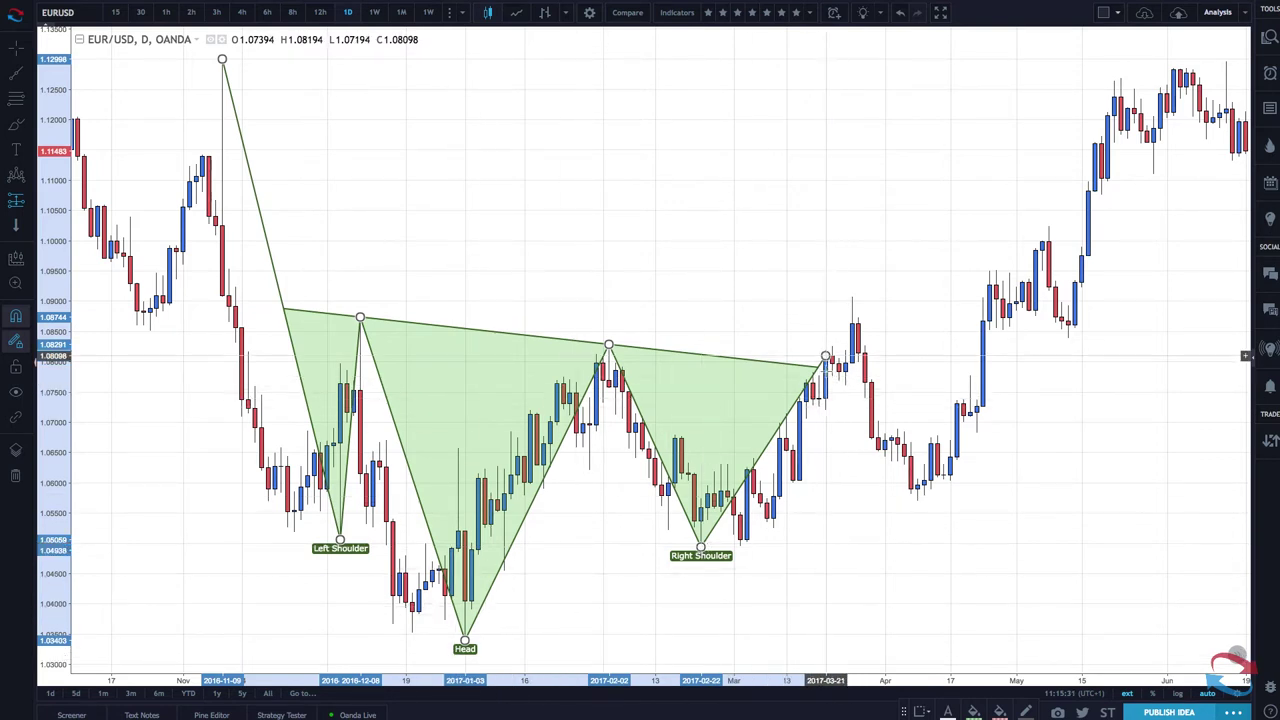
Place a long position at the 2017-03-21 neckline end and tighten its stop and target.
{"action": "left_click", "coordinate": [825, 356]}
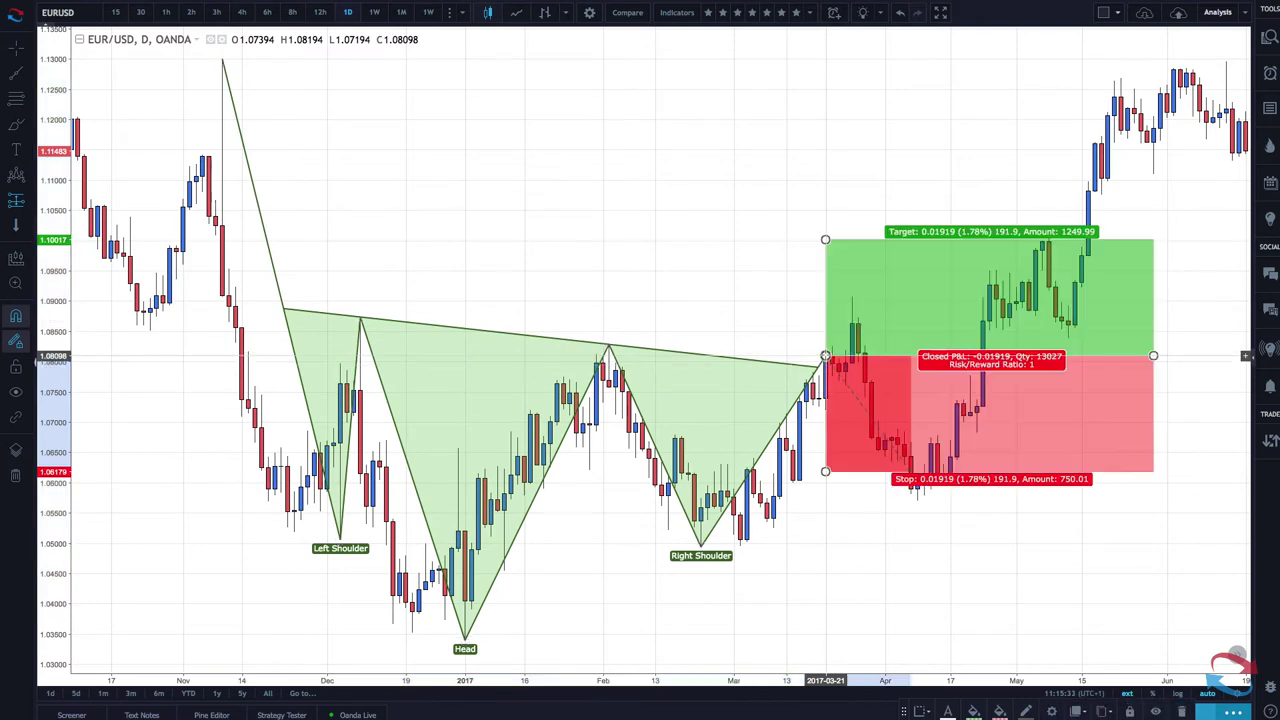
{"action": "scroll", "coordinate": [878, 350], "scroll_direction": "up", "scroll_amount": 4}
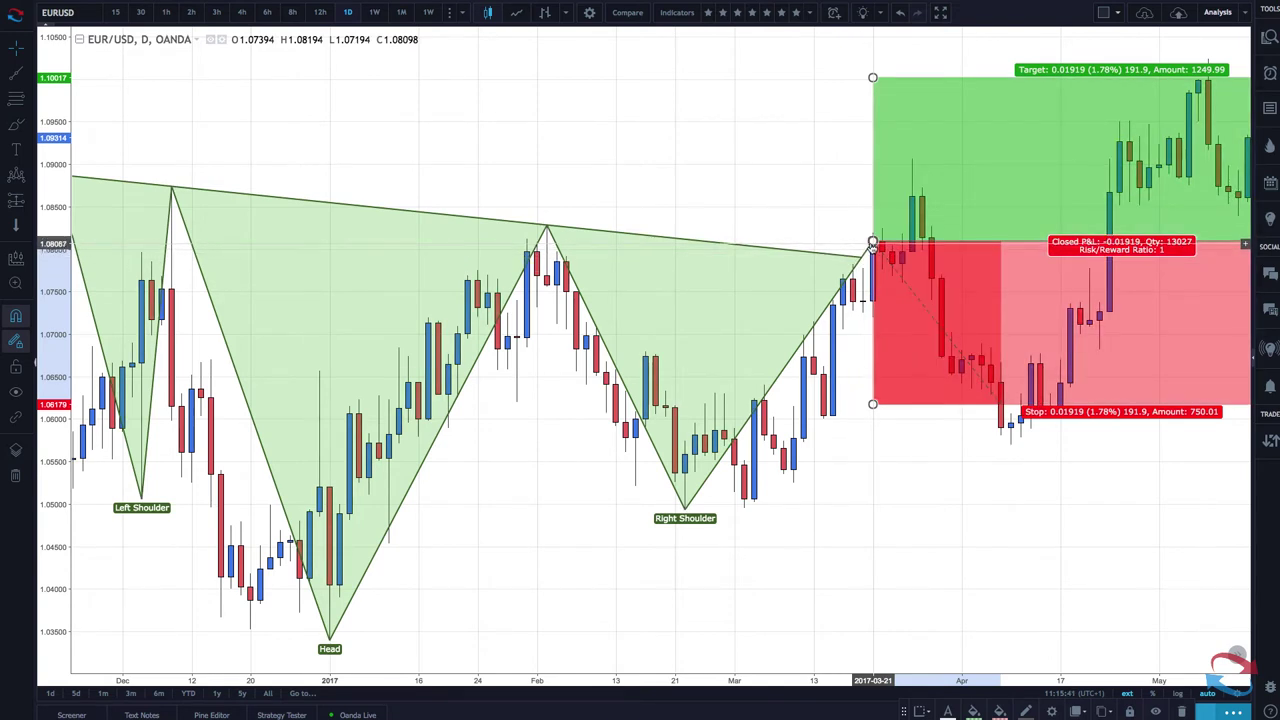
{"action": "scroll", "coordinate": [418, 215], "scroll_direction": "down", "scroll_amount": 1}
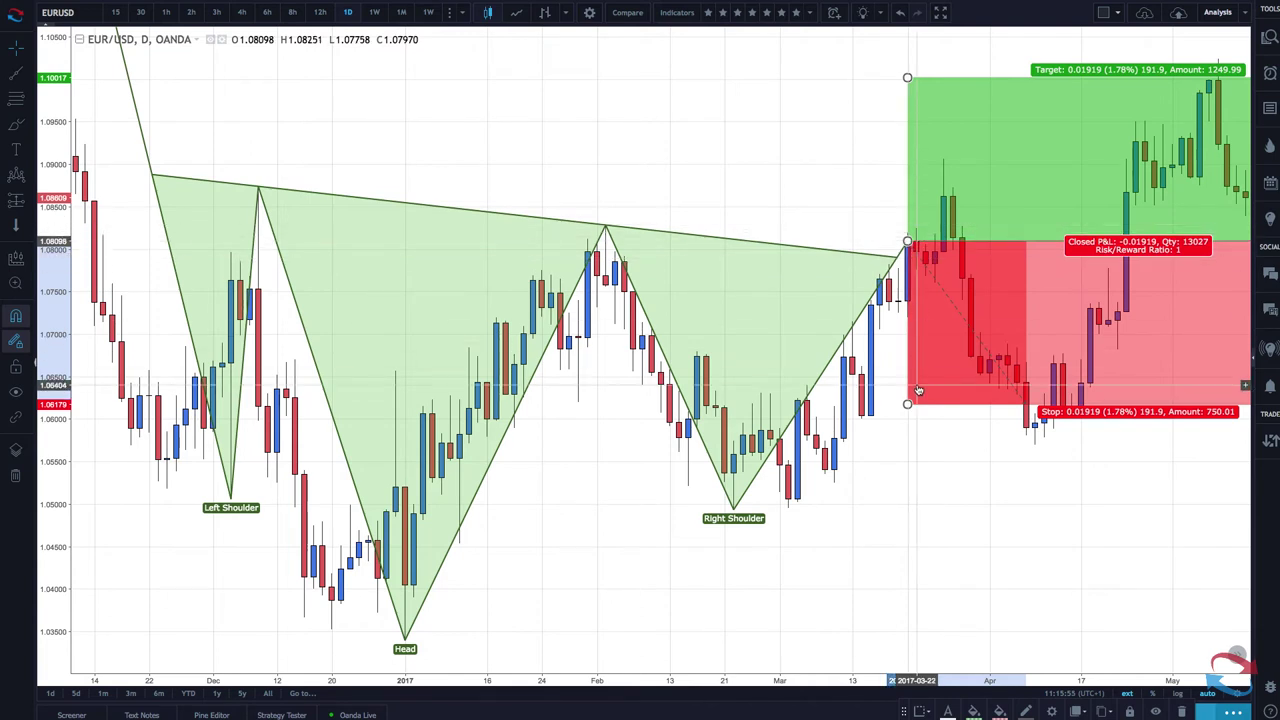
{"action": "left_click_drag", "start_coordinate": [908, 407], "coordinate": [913, 322]}
{"action": "left_click_drag", "start_coordinate": [926, 78], "coordinate": [941, 148]}
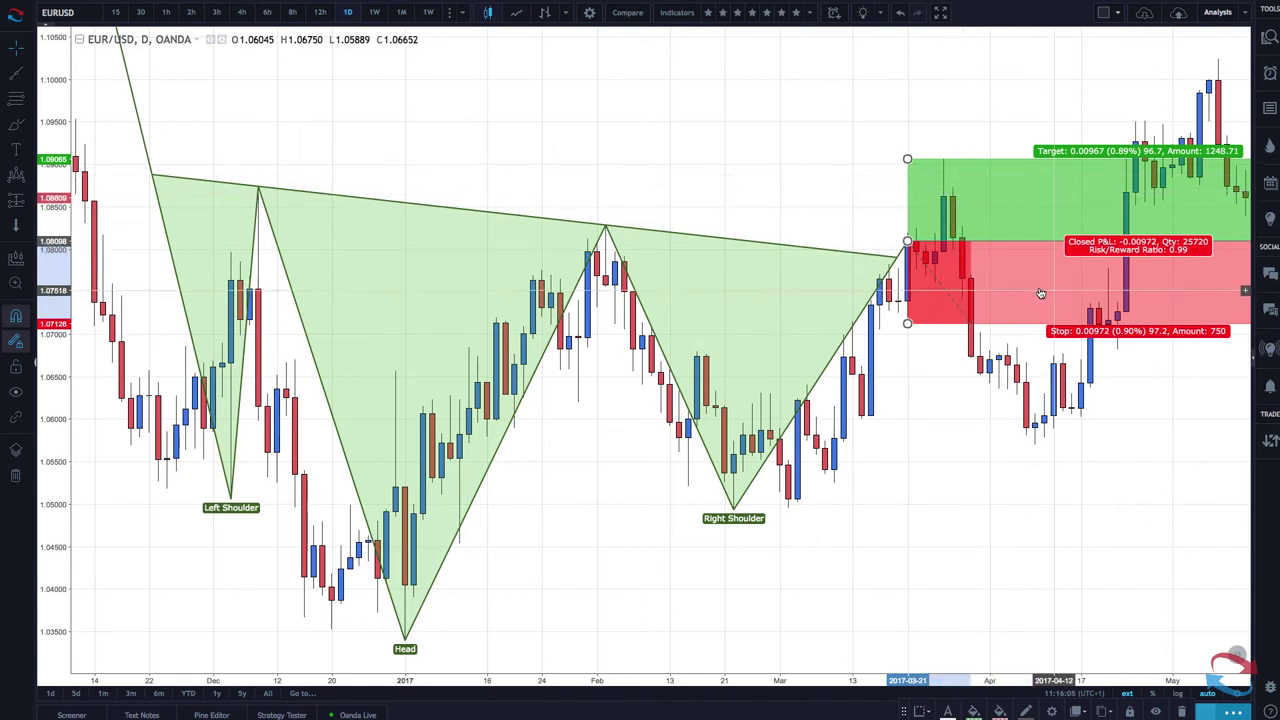
Drop the stop near 1.0468 and raise the target far above for 3.5 risk/reward.
{"action": "left_click_drag", "start_coordinate": [908, 328], "coordinate": [910, 533]}
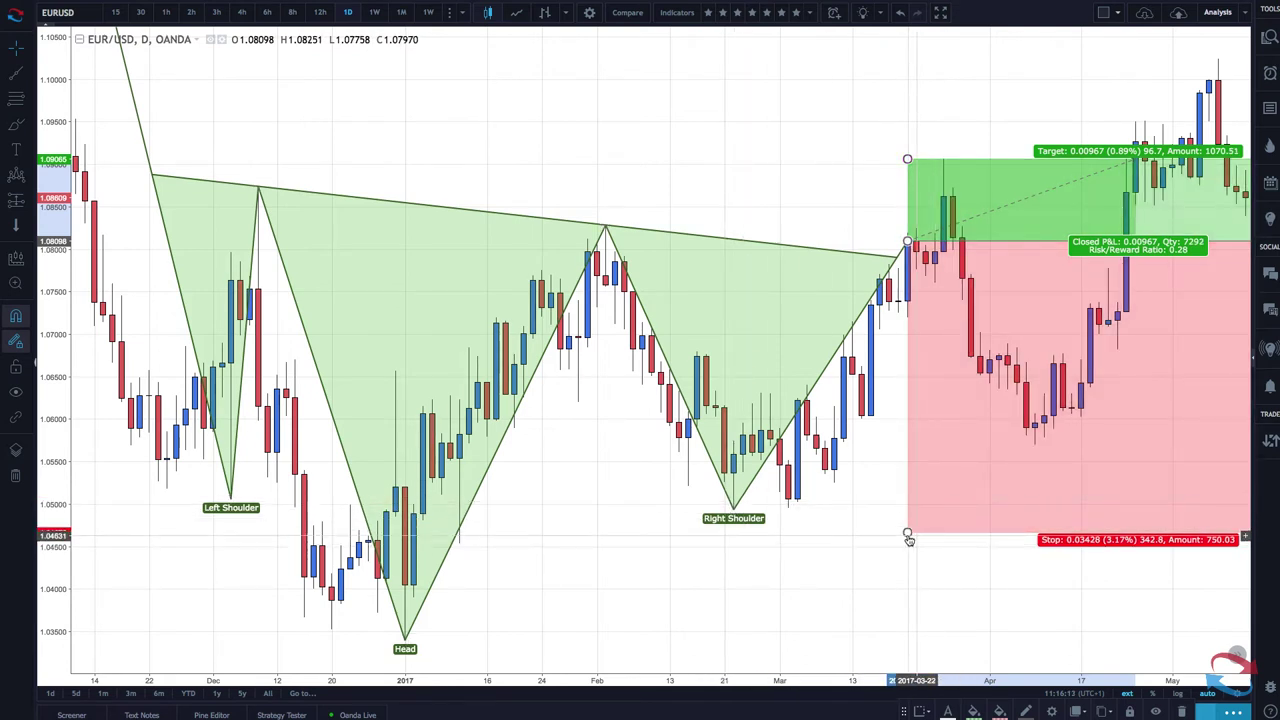
{"action": "left_click_drag", "start_coordinate": [907, 533], "coordinate": [907, 535]}
{"action": "scroll", "coordinate": [907, 535], "scroll_direction": "down", "scroll_amount": 5}
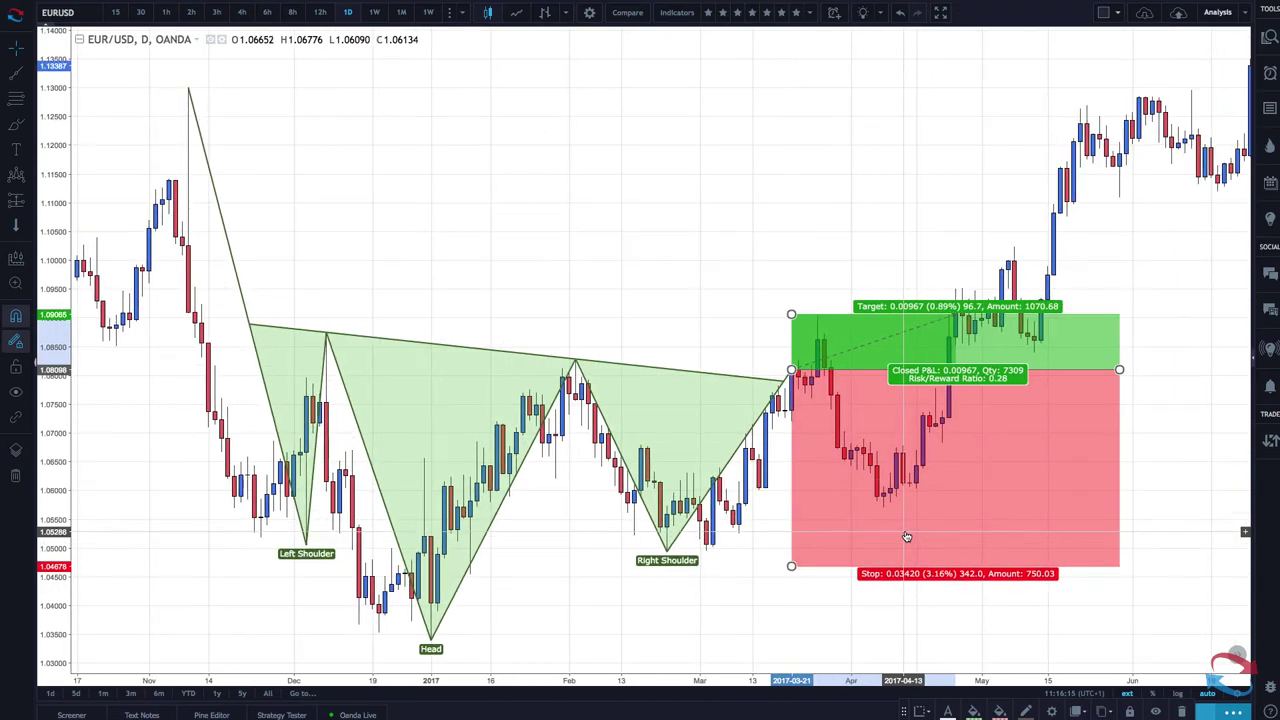
{"action": "scroll", "coordinate": [906, 537], "scroll_direction": "down", "scroll_amount": 4}
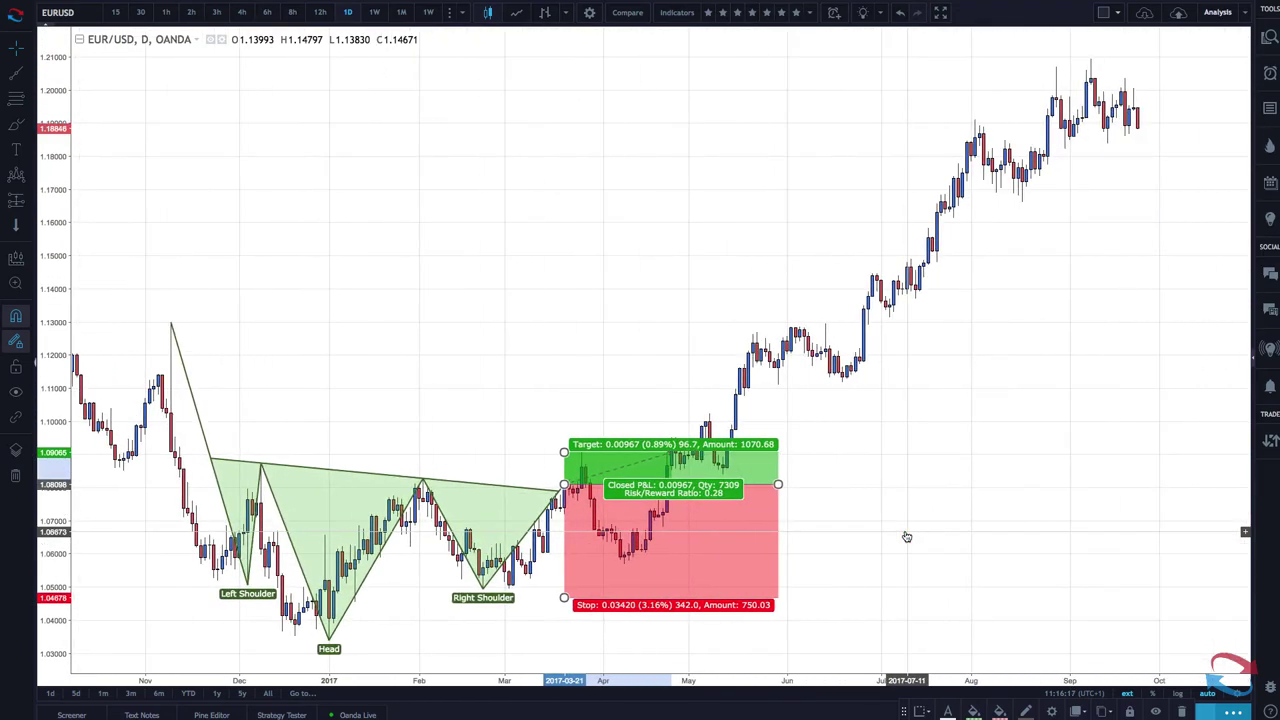
{"action": "left_click_drag", "start_coordinate": [588, 455], "coordinate": [612, 87]}
{"action": "scroll", "coordinate": [466, 466], "scroll_direction": "up", "scroll_amount": 5}
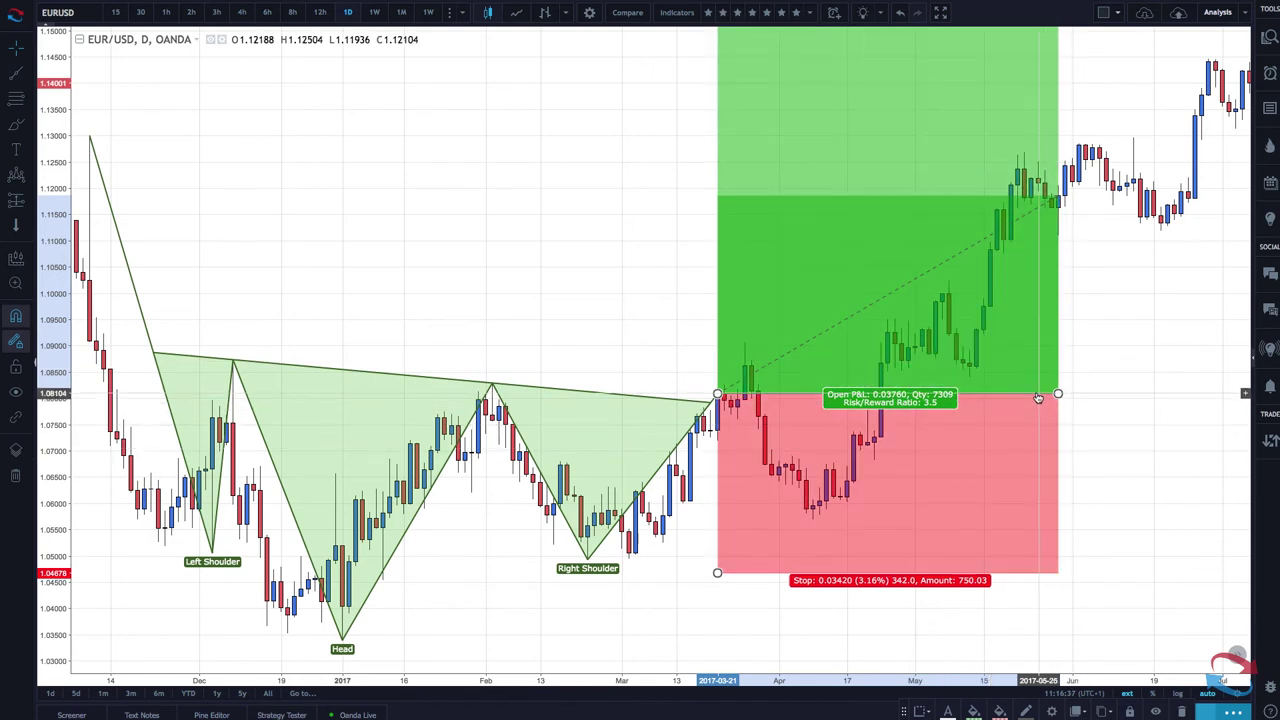
Delete the long position and drag the pattern's last point to extend the neckline right.
{"action": "key", "text": "Delete"}
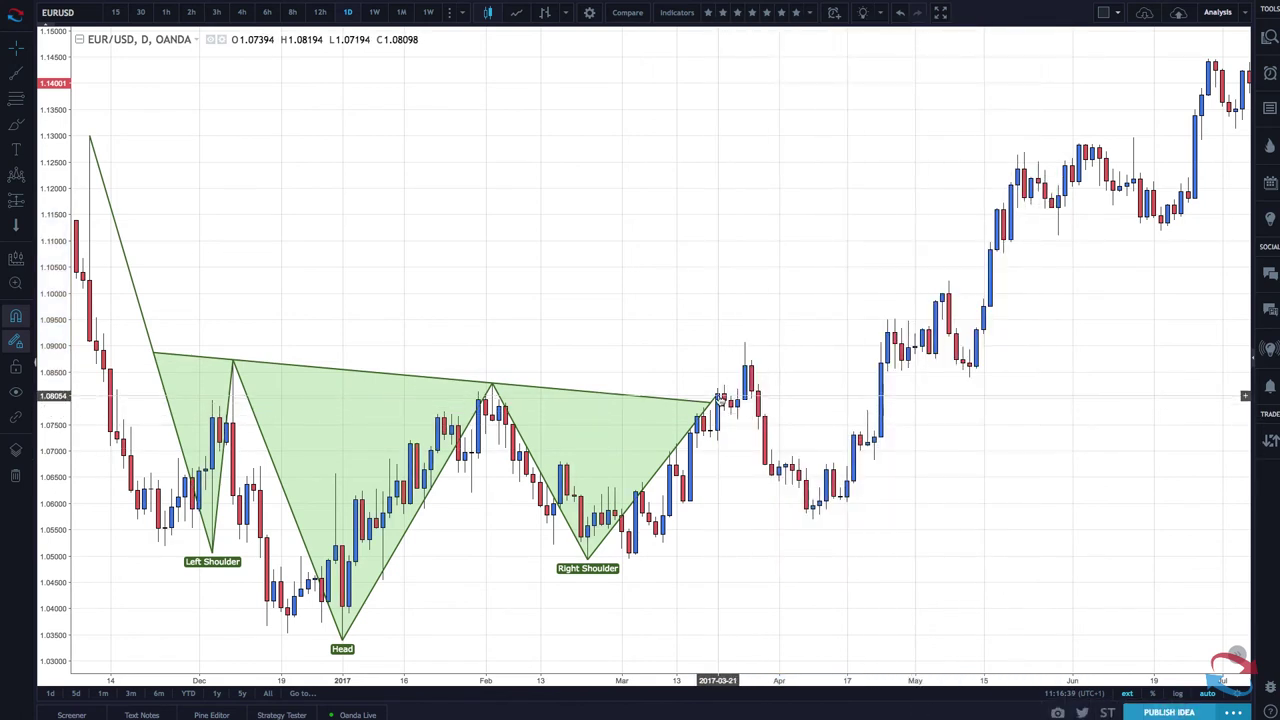
{"action": "left_click_drag", "start_coordinate": [717, 393], "coordinate": [710, 410]}
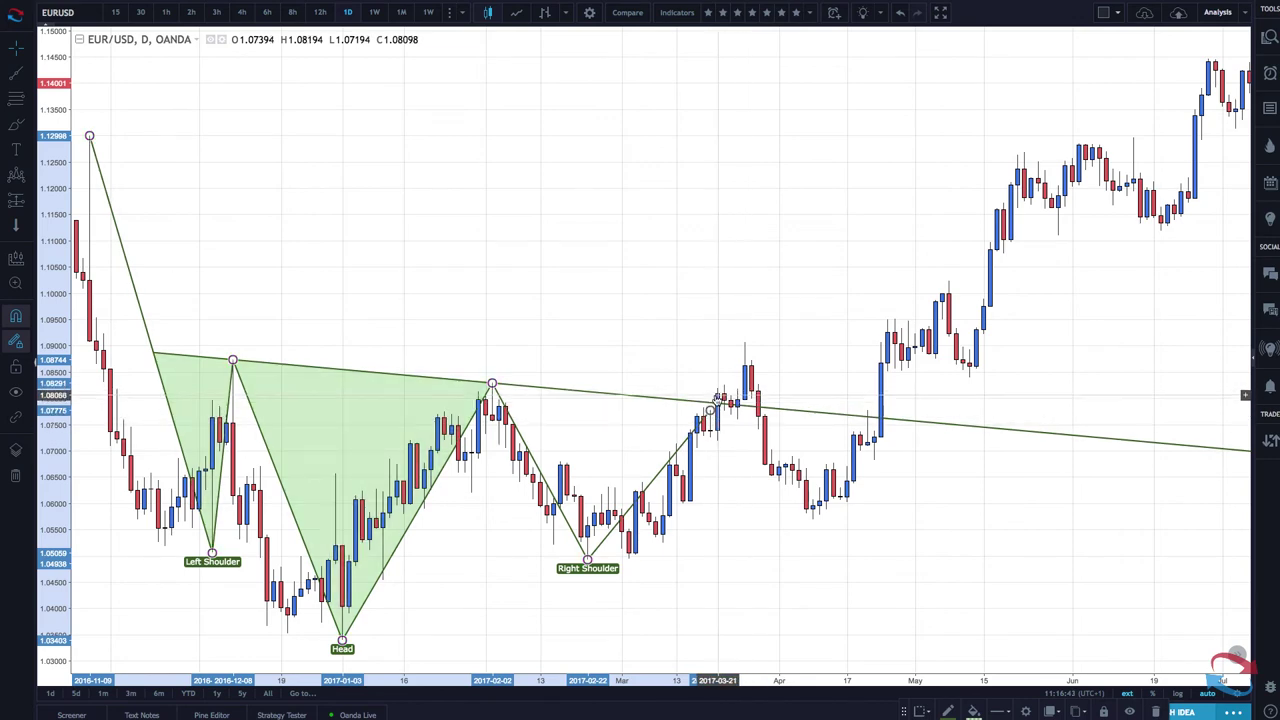
{"action": "scroll", "coordinate": [717, 398], "scroll_direction": "up", "scroll_amount": 5}
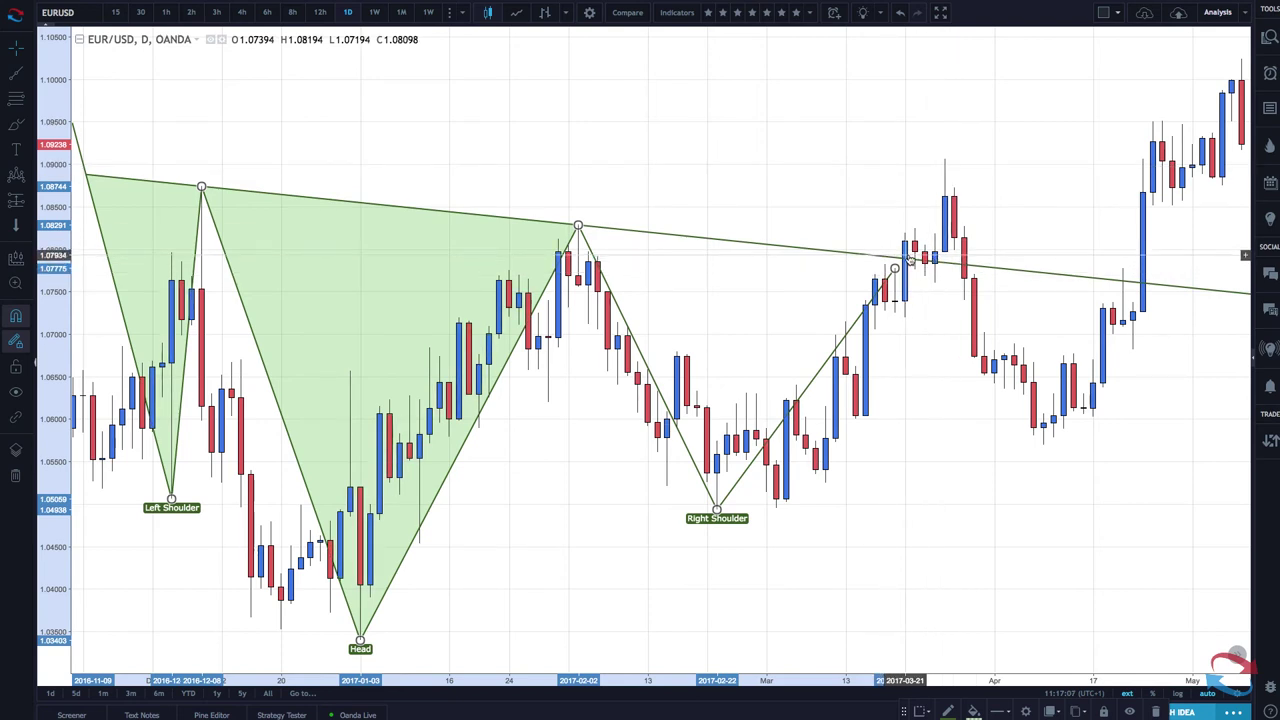
{"action": "scroll", "coordinate": [937, 260], "scroll_direction": "up", "scroll_amount": 2}
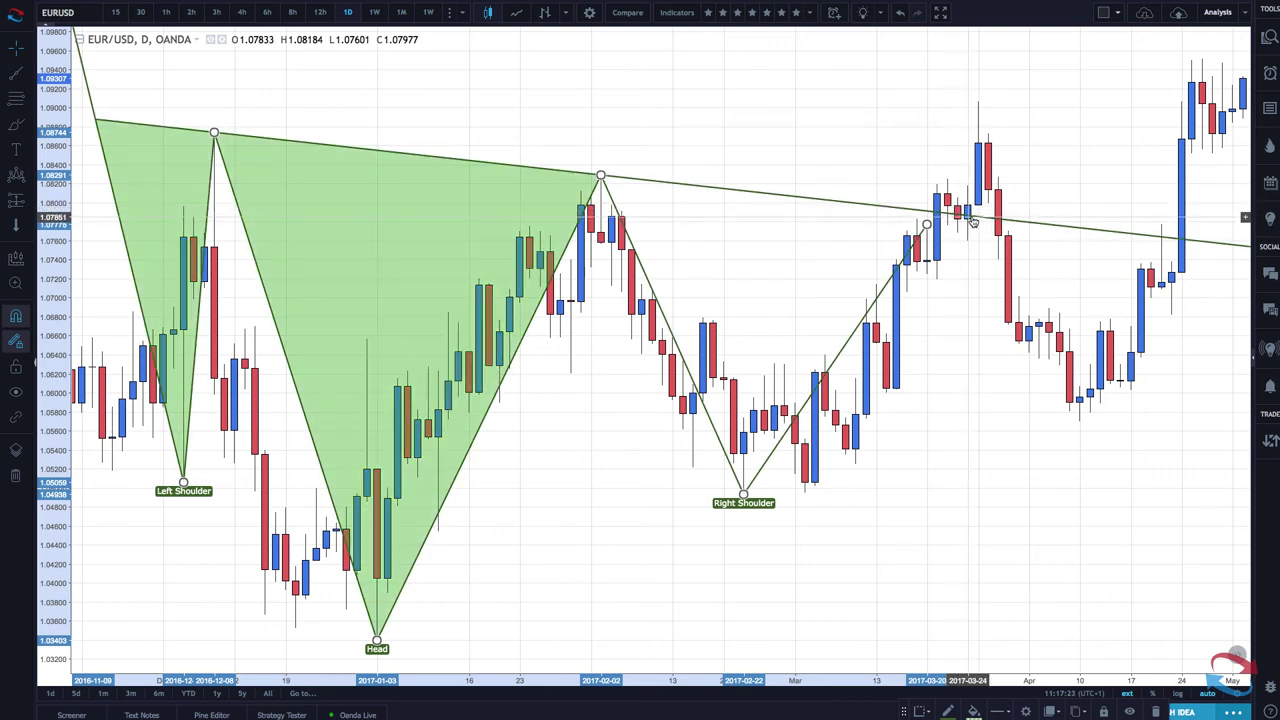
{"action": "scroll", "coordinate": [973, 221], "scroll_direction": "down", "scroll_amount": 5}
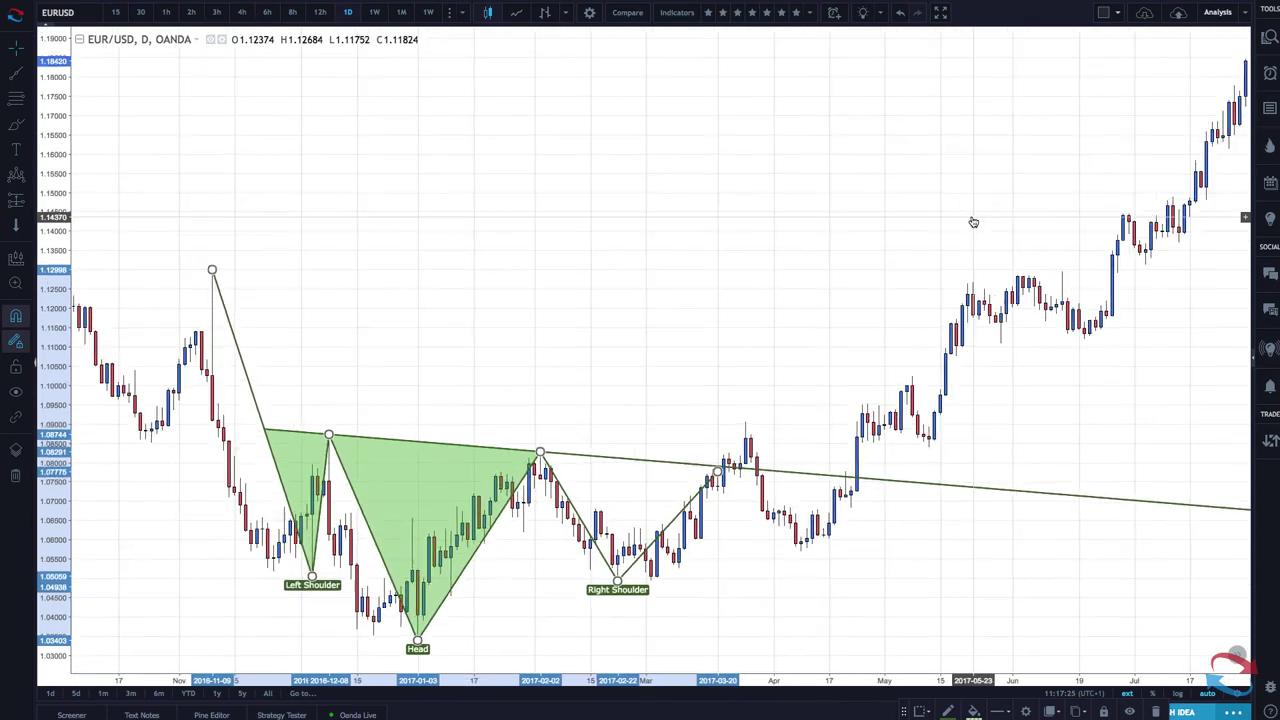
{"action": "scroll", "coordinate": [973, 221], "scroll_direction": "down", "scroll_amount": 2}
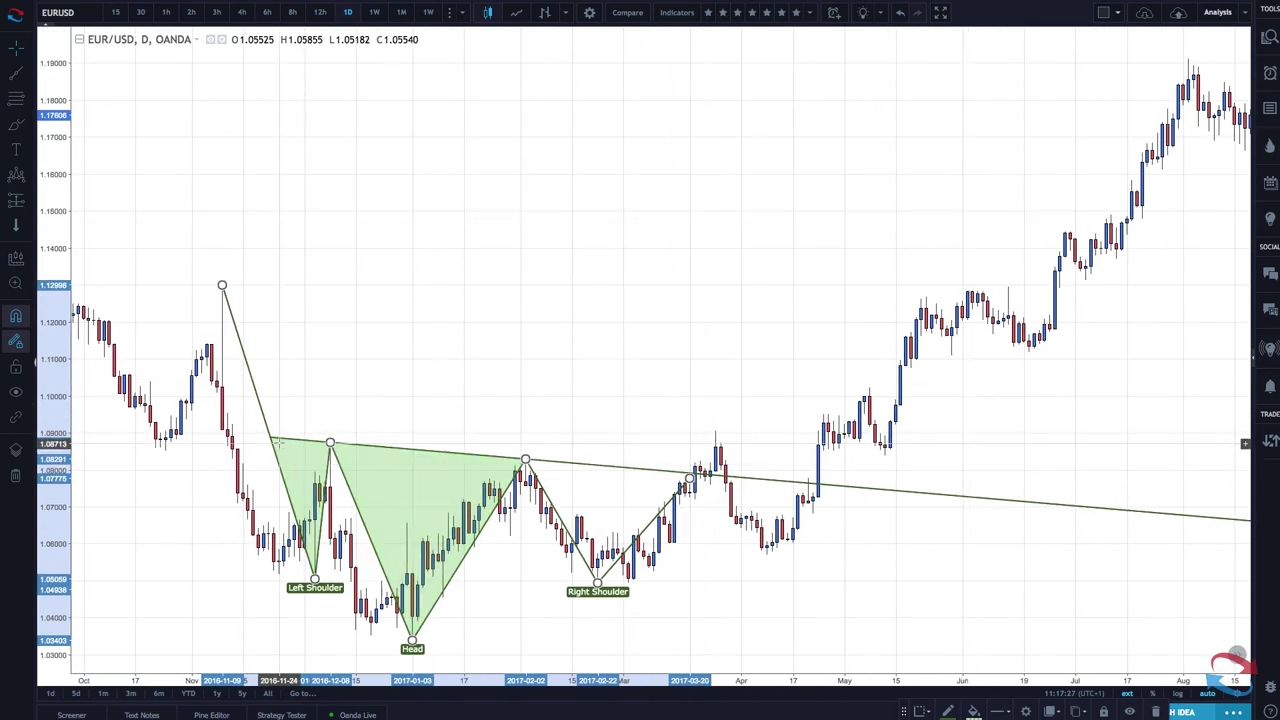